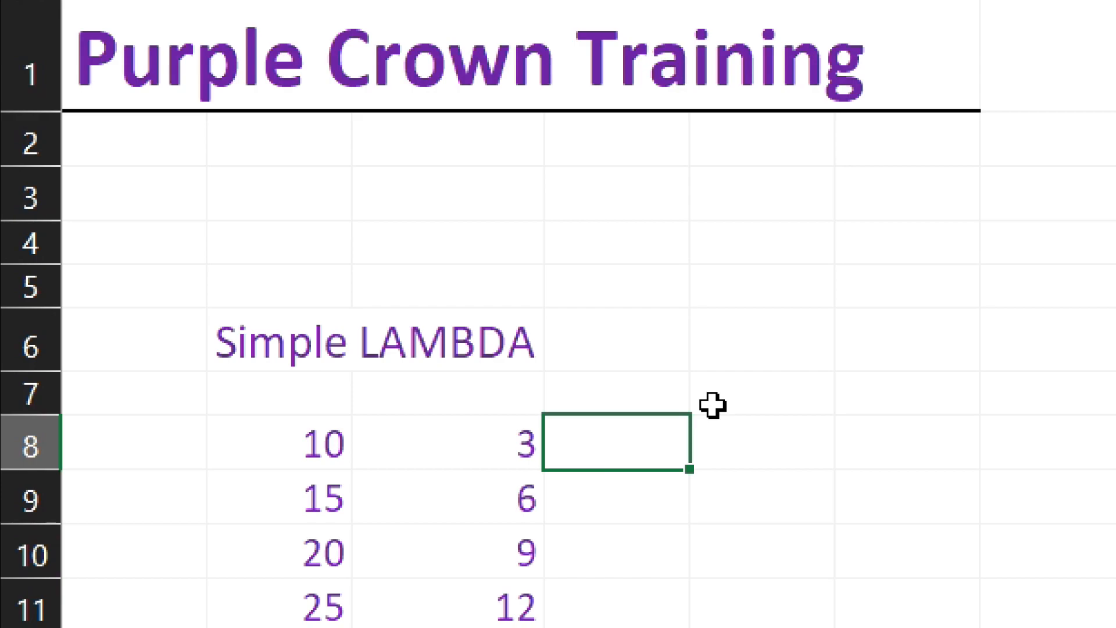
Write the function definition =LAMBDA(a,b,a-b) in cell D8, beside the first row of the Simple LAMBDA data.
{"action": "type", "text": "=l"}
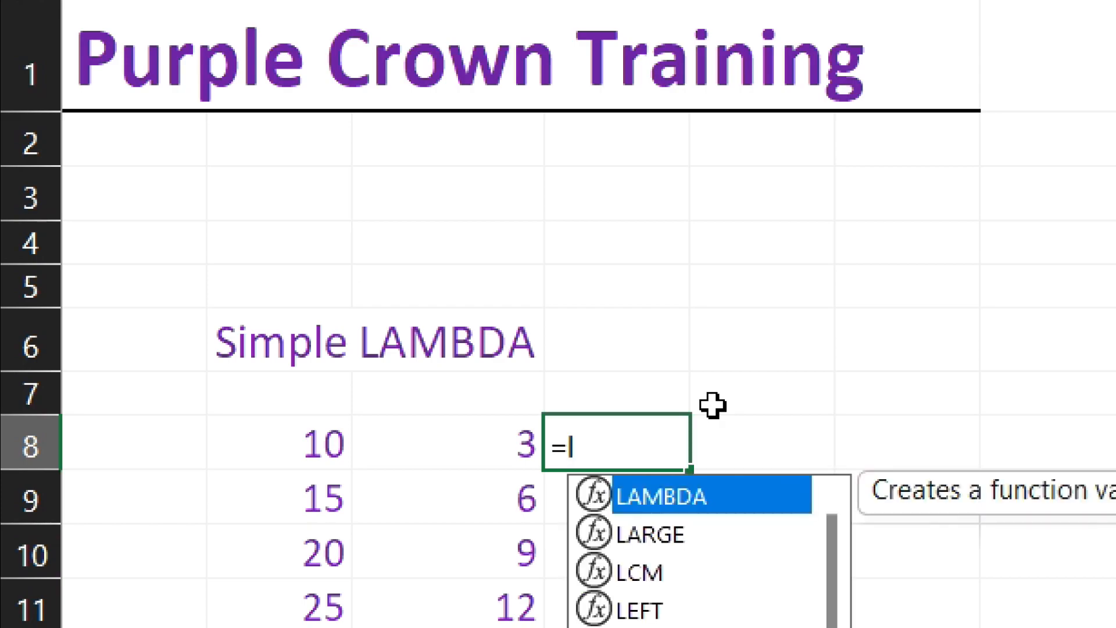
{"action": "type", "text": "ambda"}
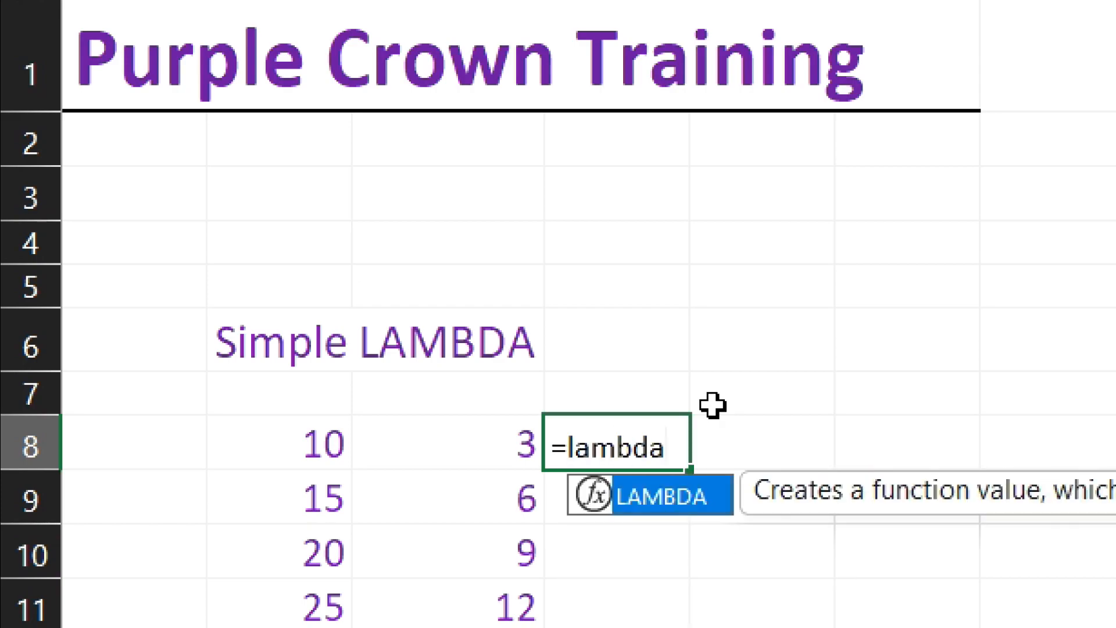
{"action": "type", "text": "("}
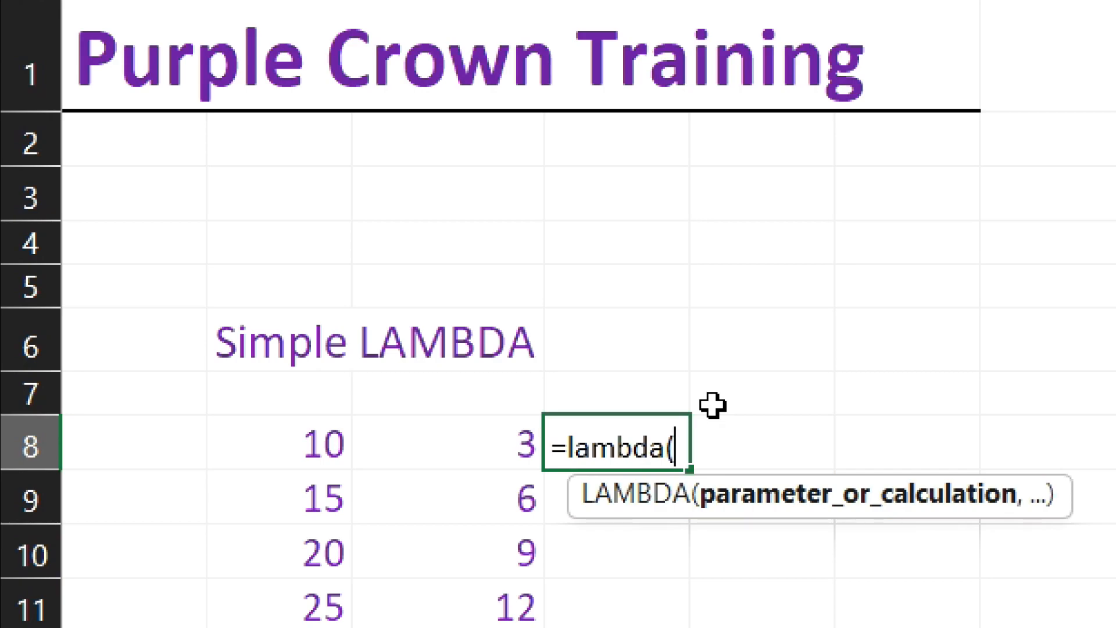
{"action": "type", "text": "a,b"}
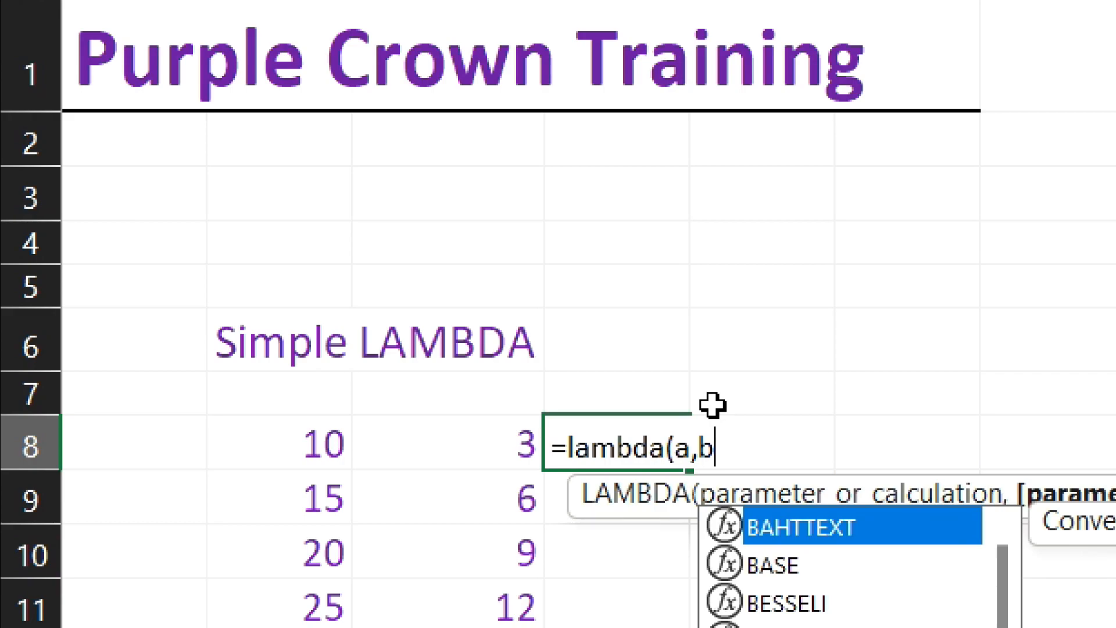
{"action": "type", "text": ",a-"}
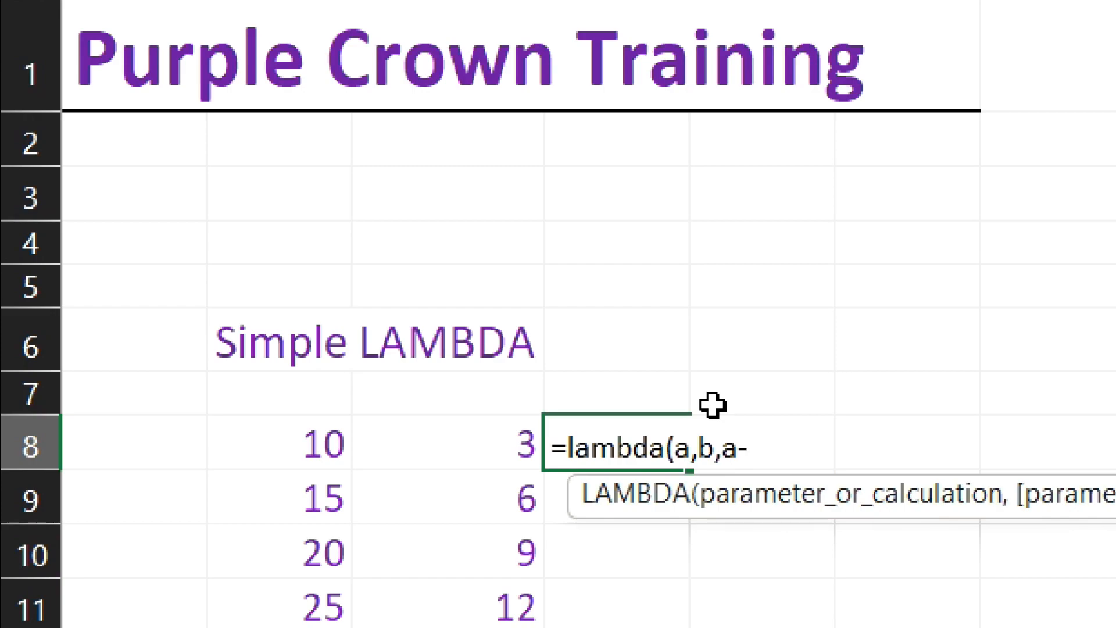
{"action": "type", "text": "b"}
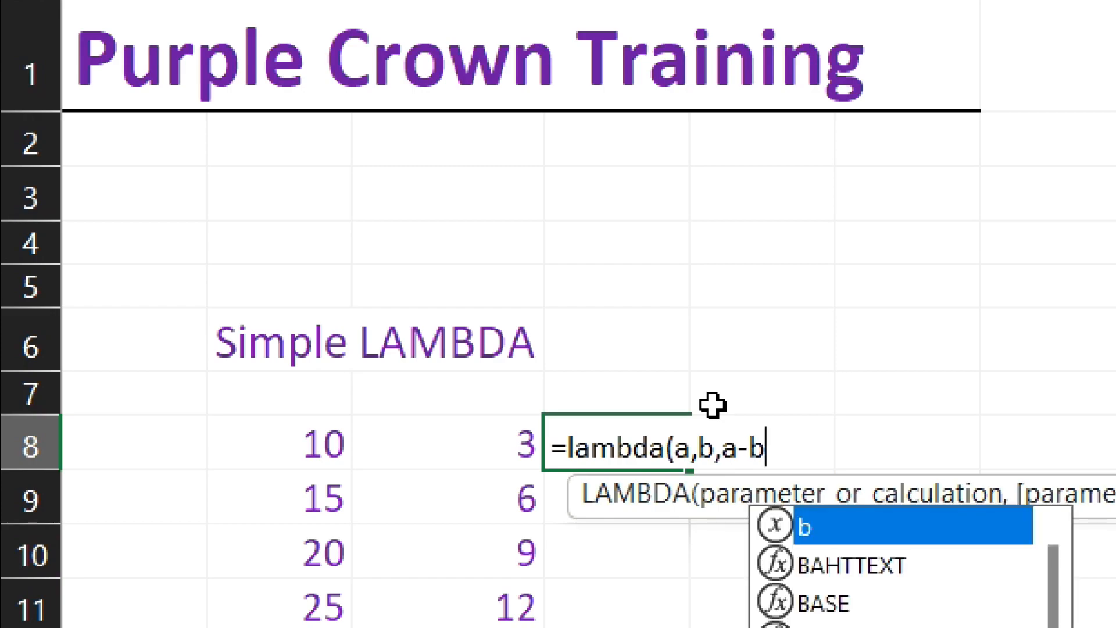
{"action": "type", "text": ")"}
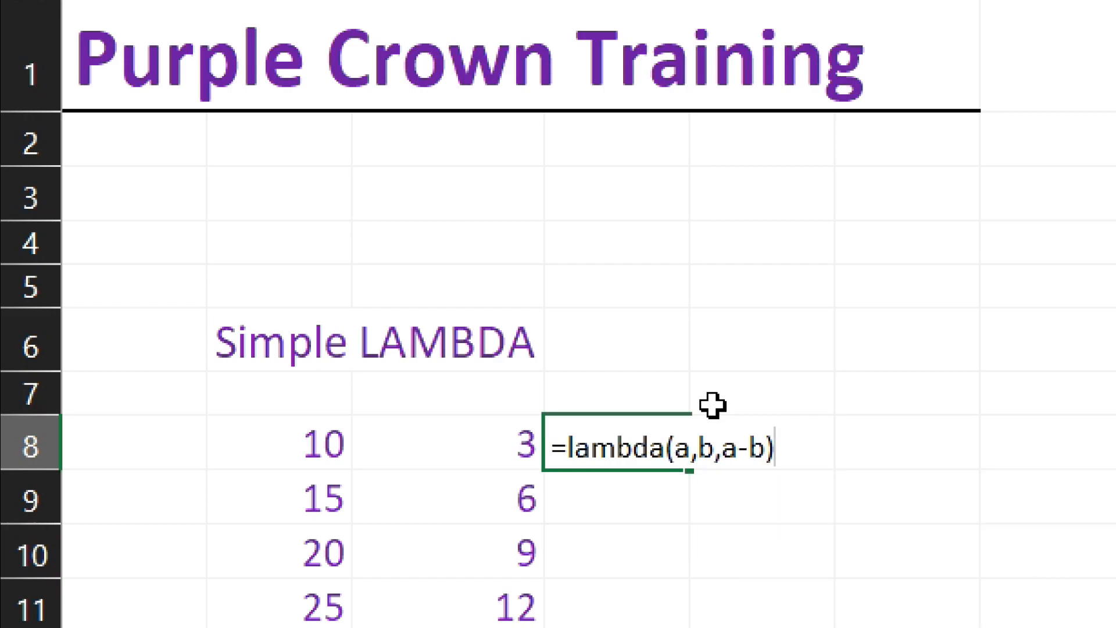
Complete the D8 formula by passing B8 and C8 as the LAMBDA's arguments, and fill it down to D17.
{"action": "type", "text": "("}
{"action": "left_click", "coordinate": [280, 443]}
{"action": "type", "text": ","}
{"action": "left_click", "coordinate": [397, 429]}
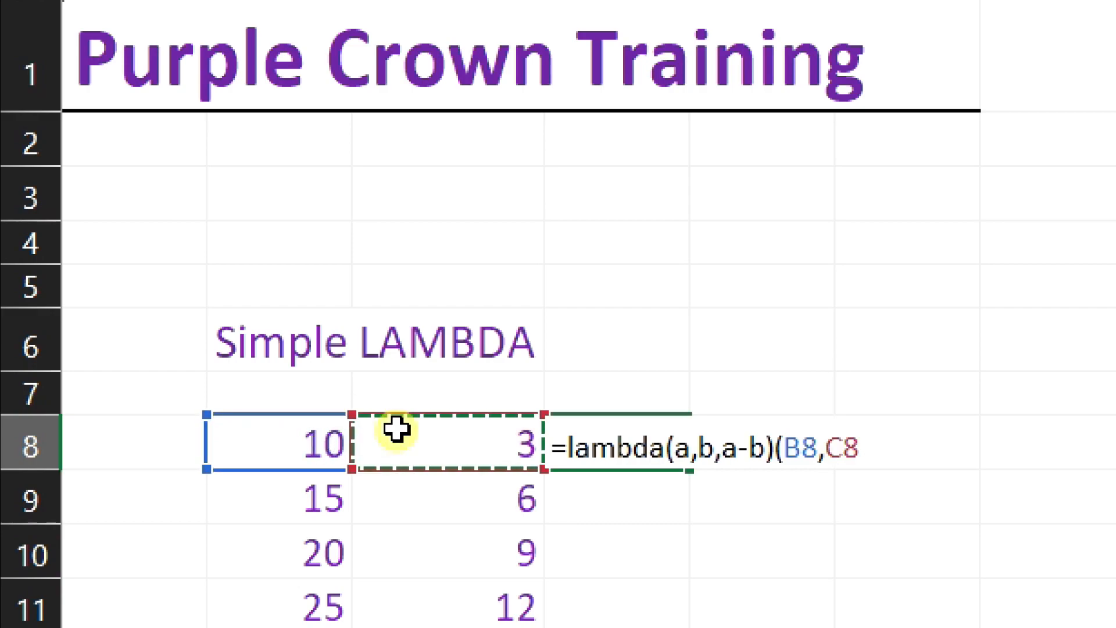
{"action": "type", "text": ")"}
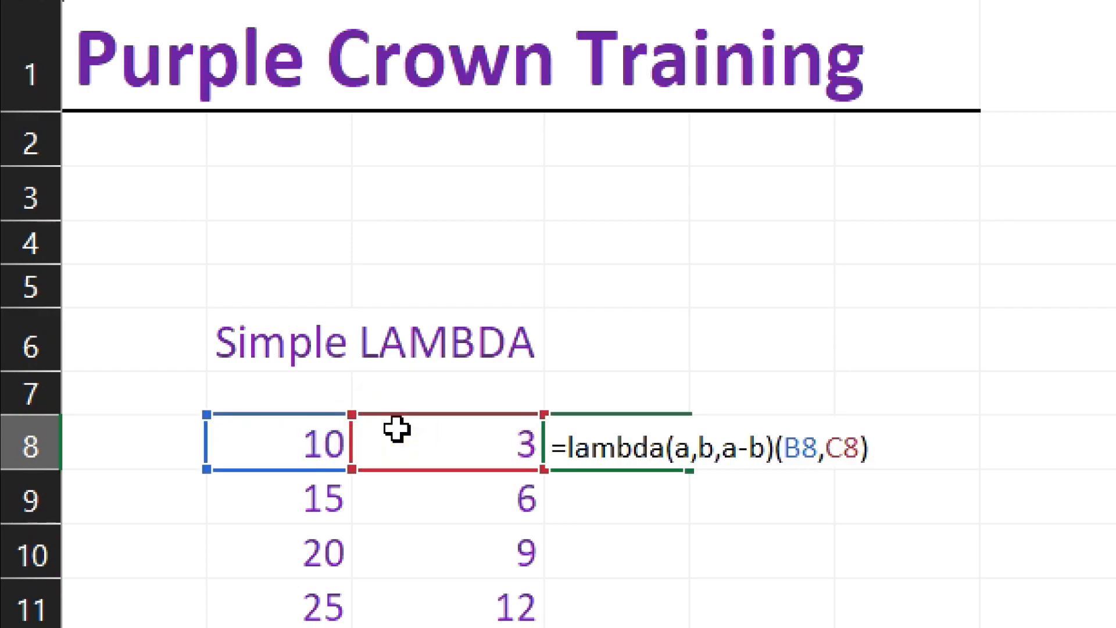
{"action": "key", "text": "Return"}
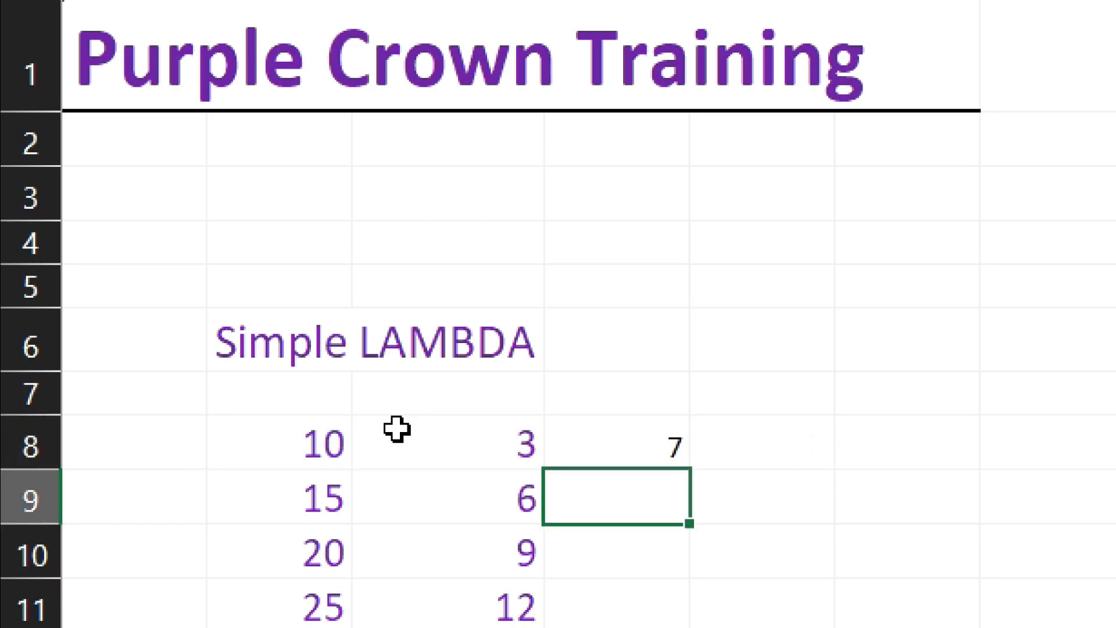
{"action": "left_click", "coordinate": [609, 438]}
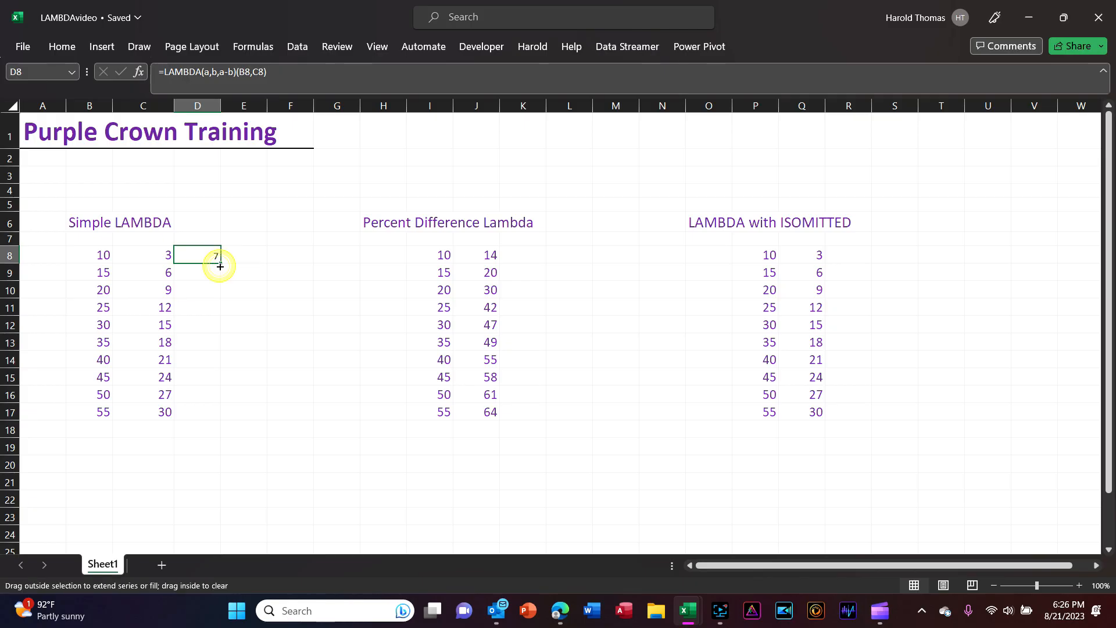
{"action": "left_click_drag", "start_coordinate": [219, 265], "coordinate": [201, 412]}
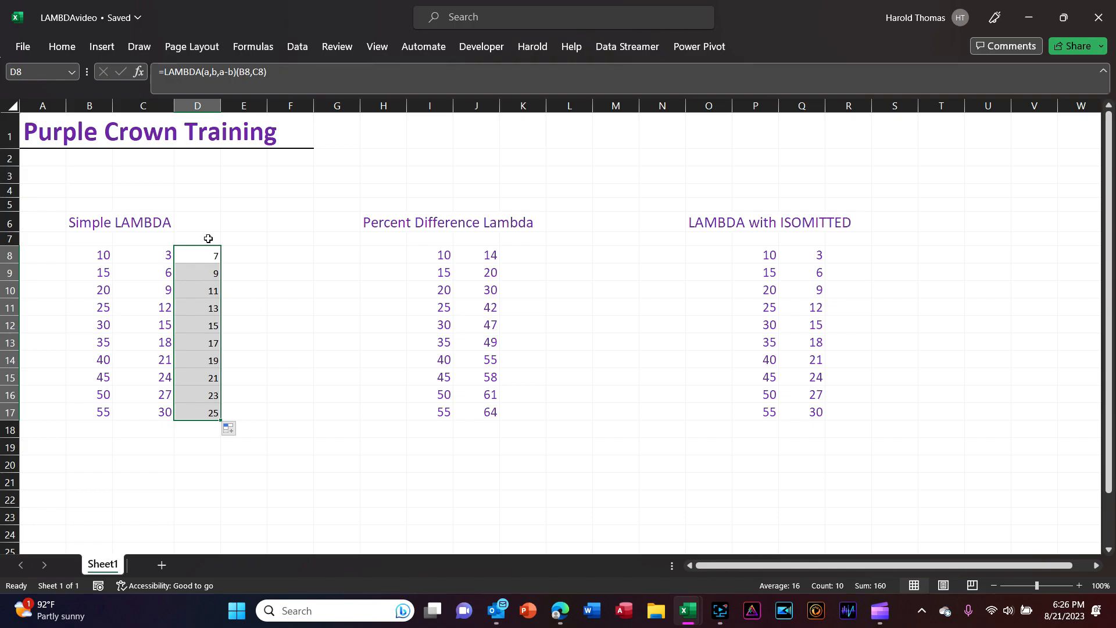
Copy only the =LAMBDA(a,b,a-b) part of the formula in D8, leaving the cell's formula as it is.
{"action": "left_click", "coordinate": [192, 257]}
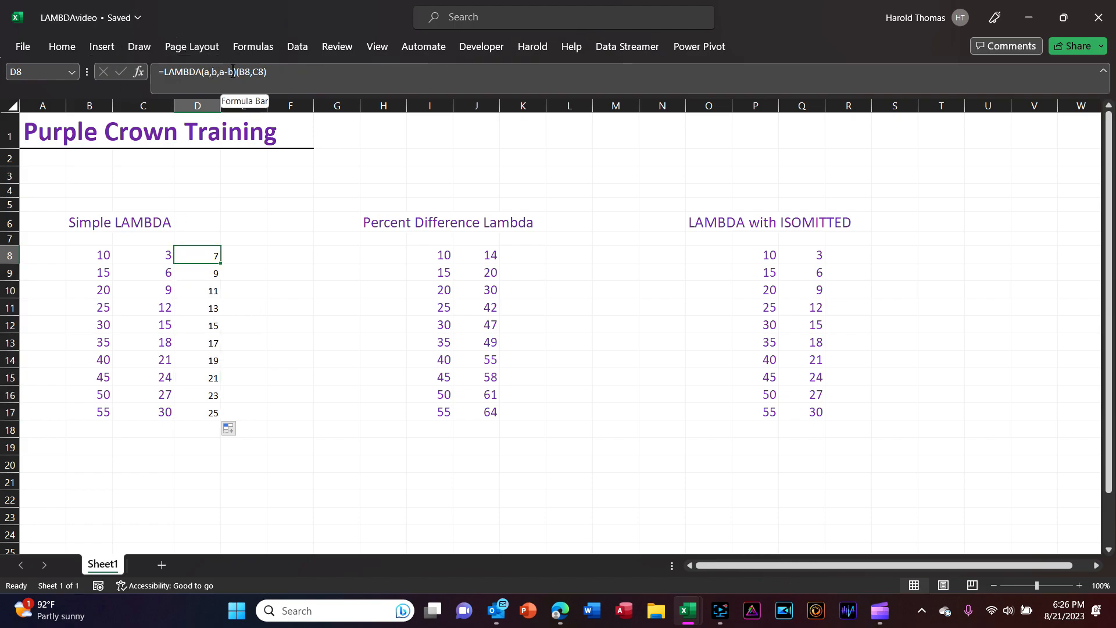
{"action": "left_click_drag", "start_coordinate": [234, 71], "coordinate": [159, 77]}
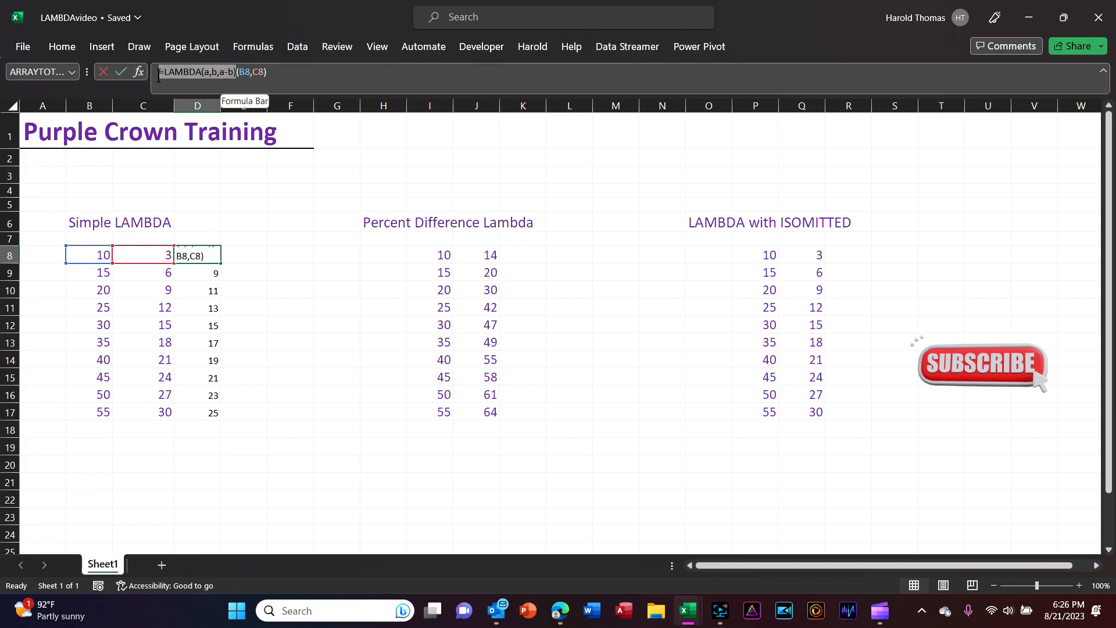
{"action": "mouse_move", "coordinate": [206, 71]}
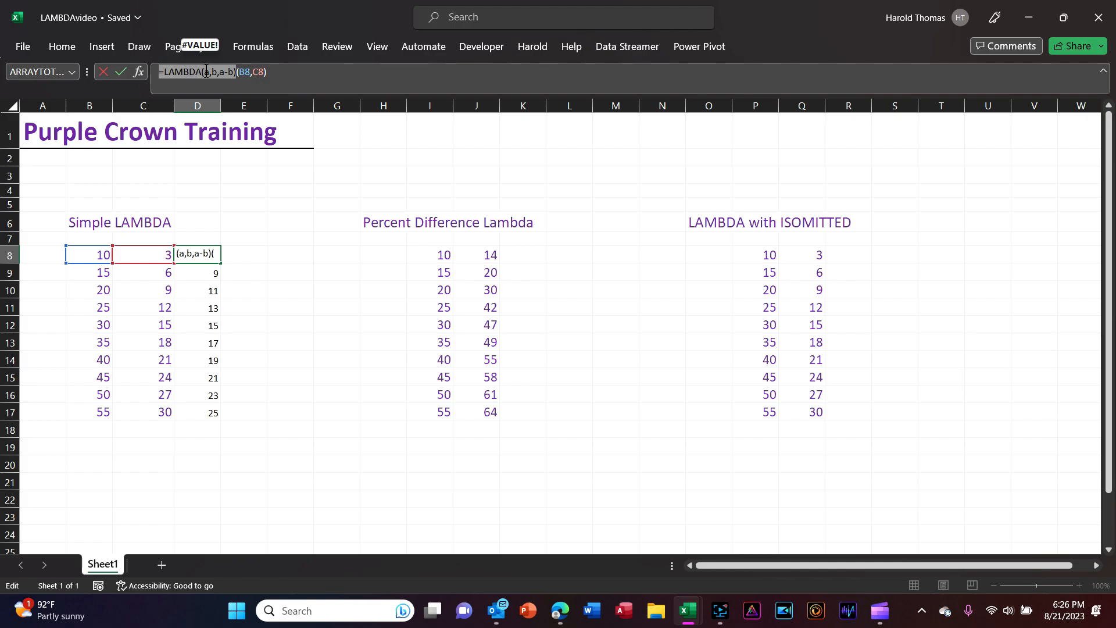
{"action": "right_click", "coordinate": [207, 72]}
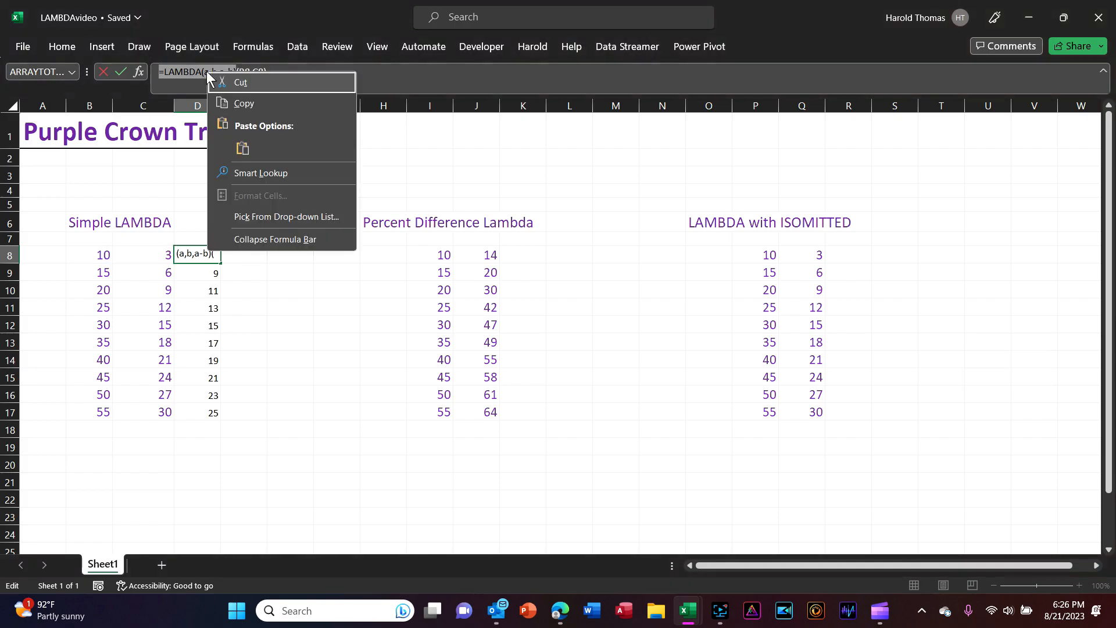
{"action": "left_click", "coordinate": [243, 105]}
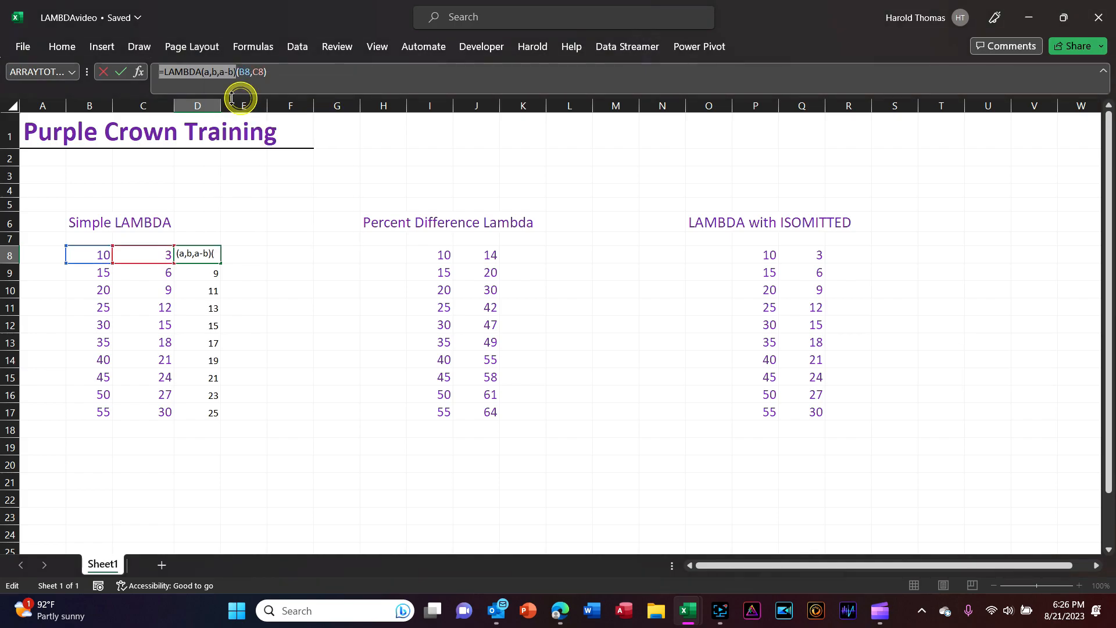
{"action": "left_click", "coordinate": [274, 206]}
{"action": "key", "text": "Escape"}
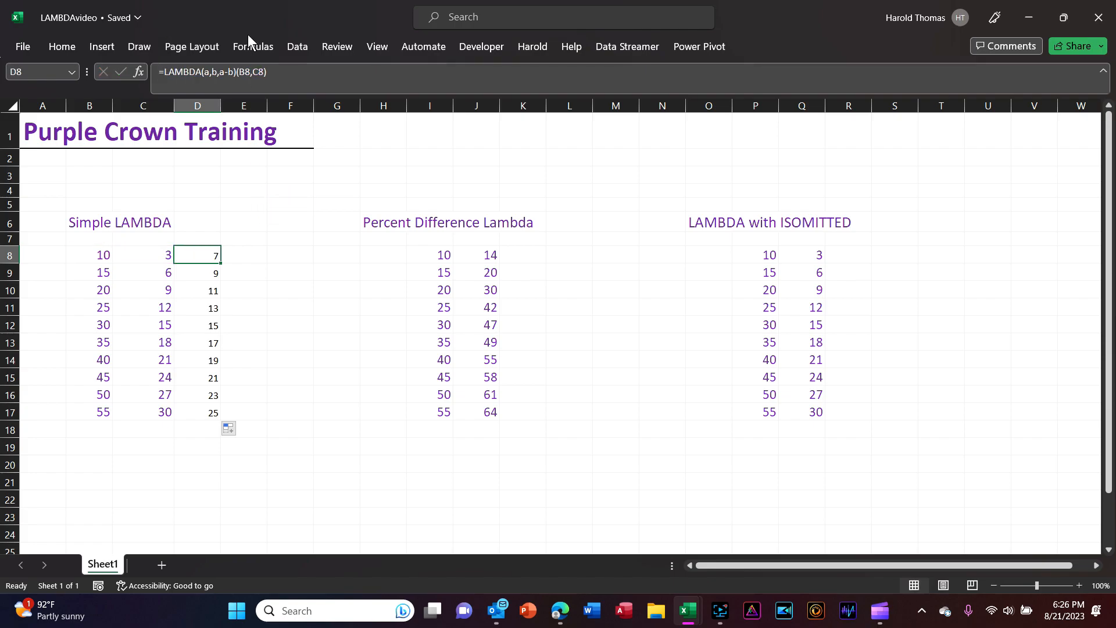
Start defining a new workbook name and replace its reference with the copied =LAMBDA(a,b,a-b).
{"action": "left_click", "coordinate": [252, 50]}
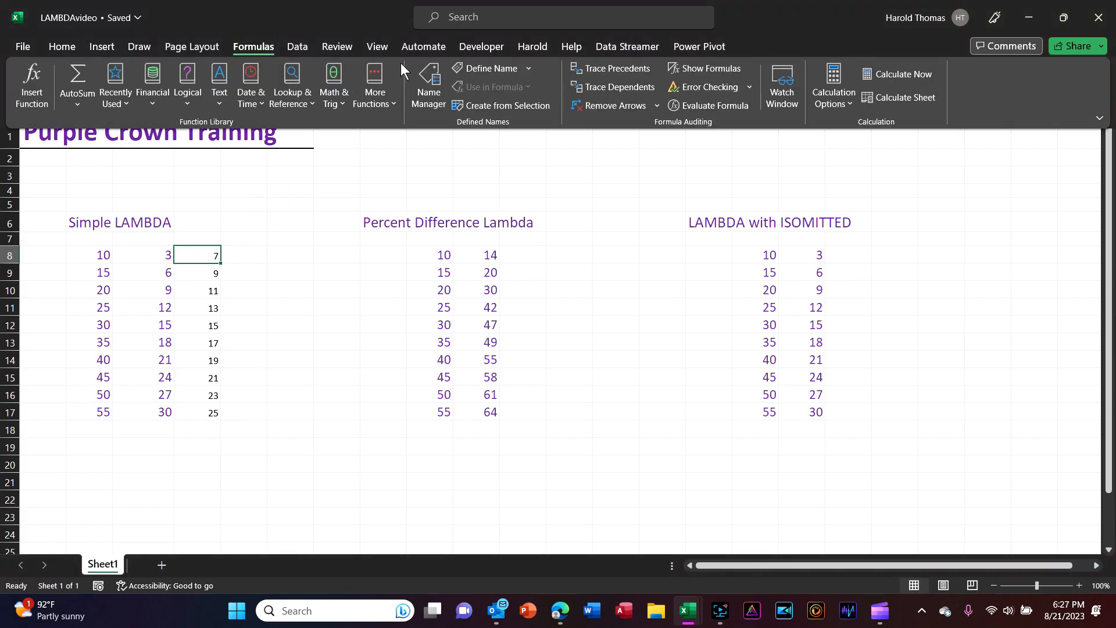
{"action": "left_click", "coordinate": [487, 68]}
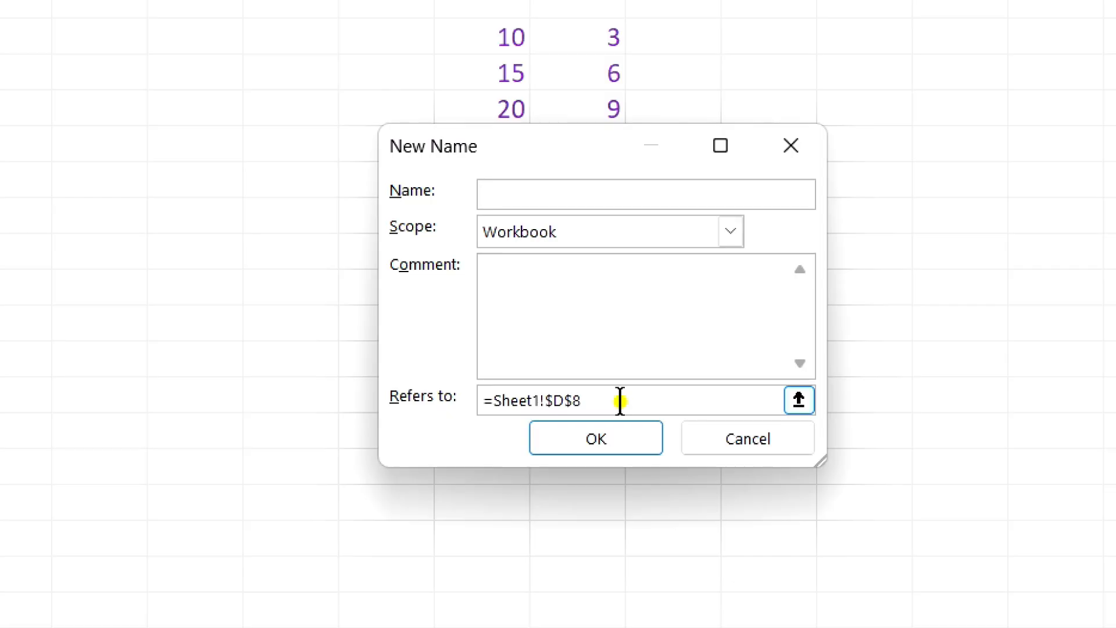
{"action": "left_click_drag", "start_coordinate": [620, 401], "coordinate": [373, 403]}
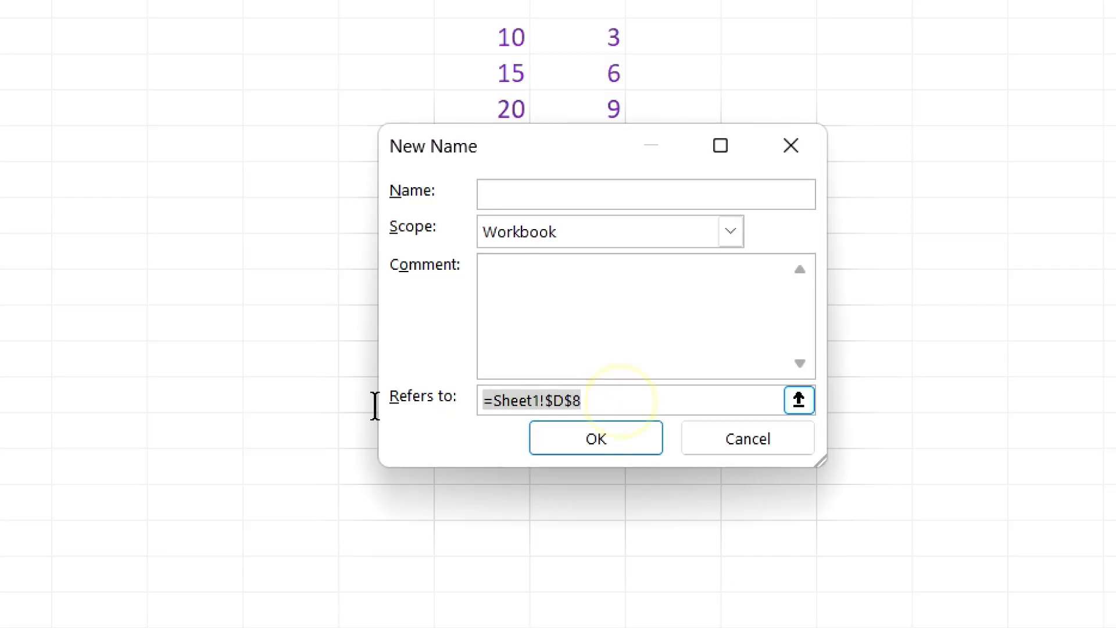
{"action": "right_click", "coordinate": [509, 410]}
{"action": "left_click", "coordinate": [458, 499]}
Give the new name the comment "Calculates the difference between two values.", call it SUBTRACT, and save it.
{"action": "left_click", "coordinate": [503, 289]}
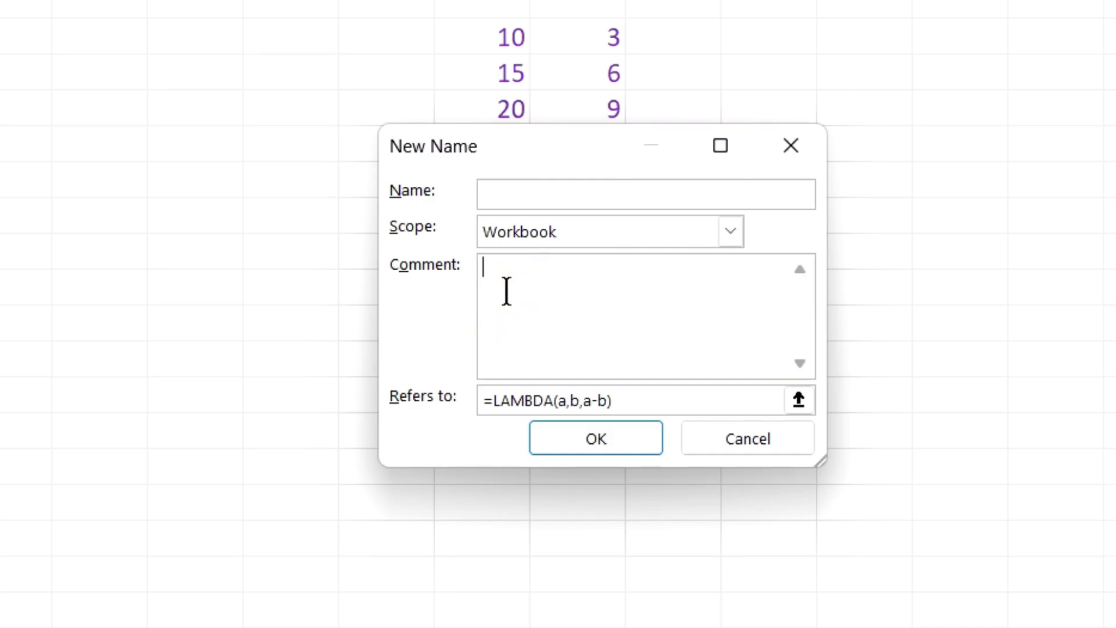
{"action": "type", "text": "Calculates the difference between two values."}
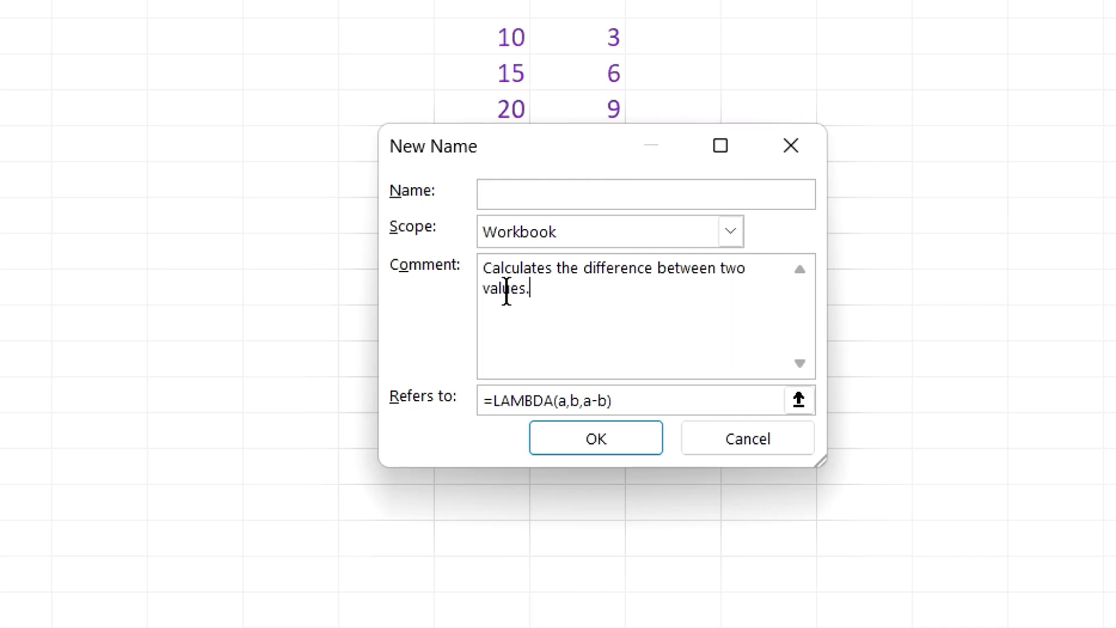
{"action": "left_click", "coordinate": [639, 197]}
{"action": "type", "text": "SUBTRACT"}
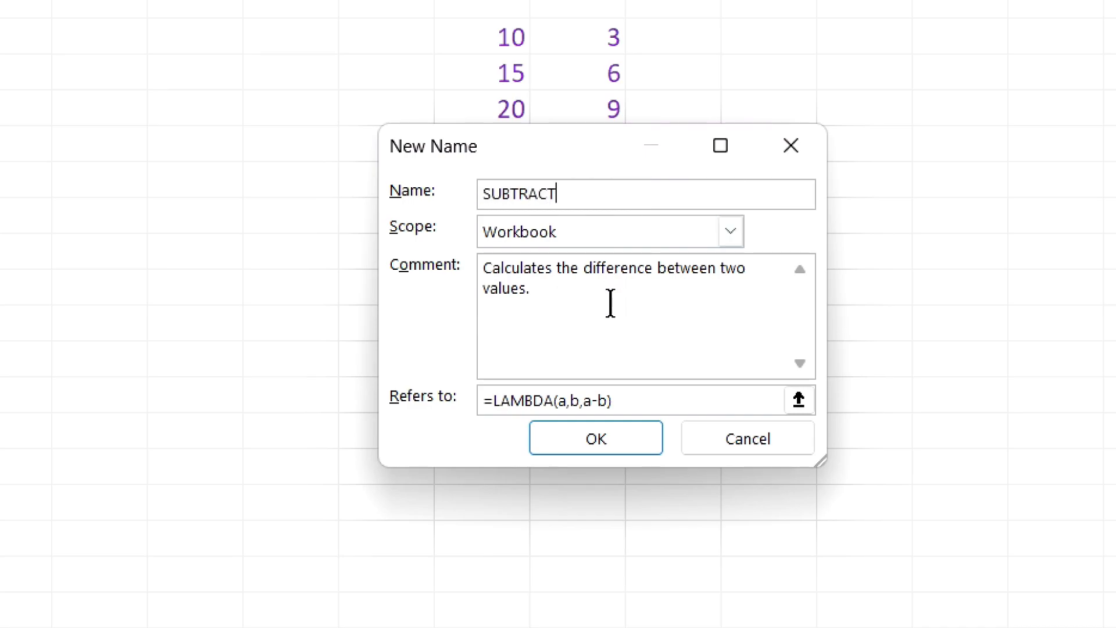
{"action": "left_click", "coordinate": [633, 450]}
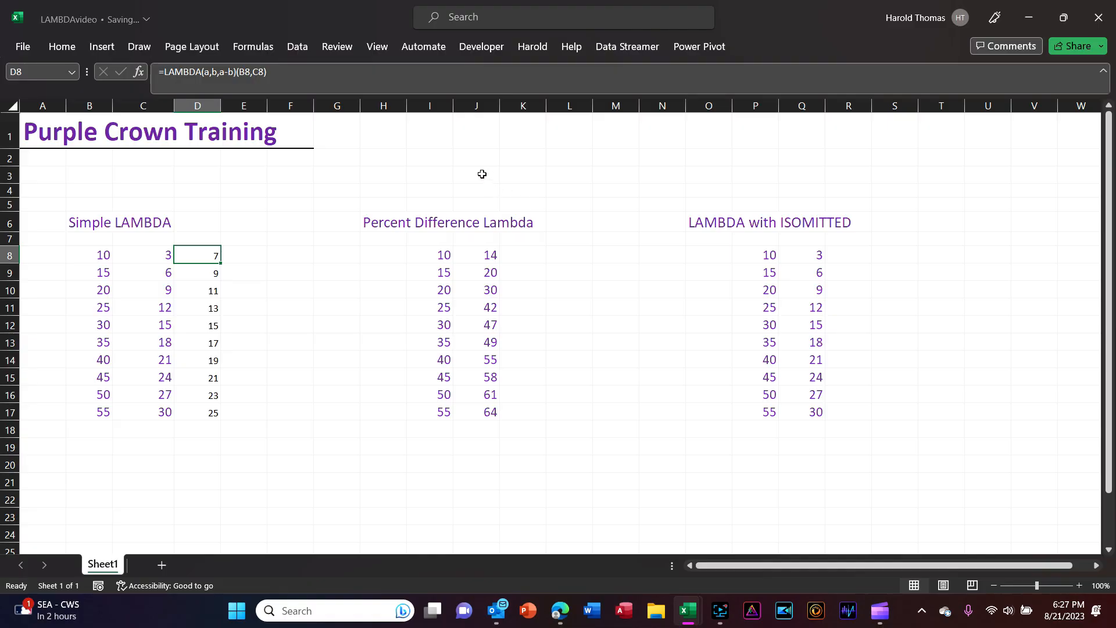
Enter the formula =SUBTRACT(B8,C8) in cell D19 to test the custom function.
{"action": "left_click", "coordinate": [205, 450]}
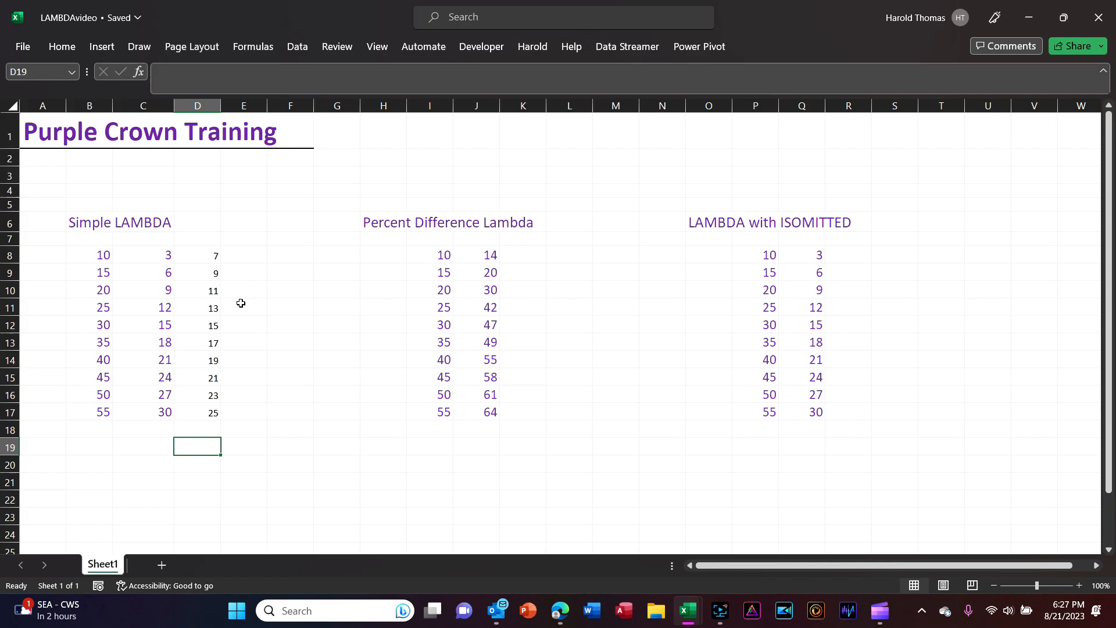
{"action": "type", "text": "=subtrac"}
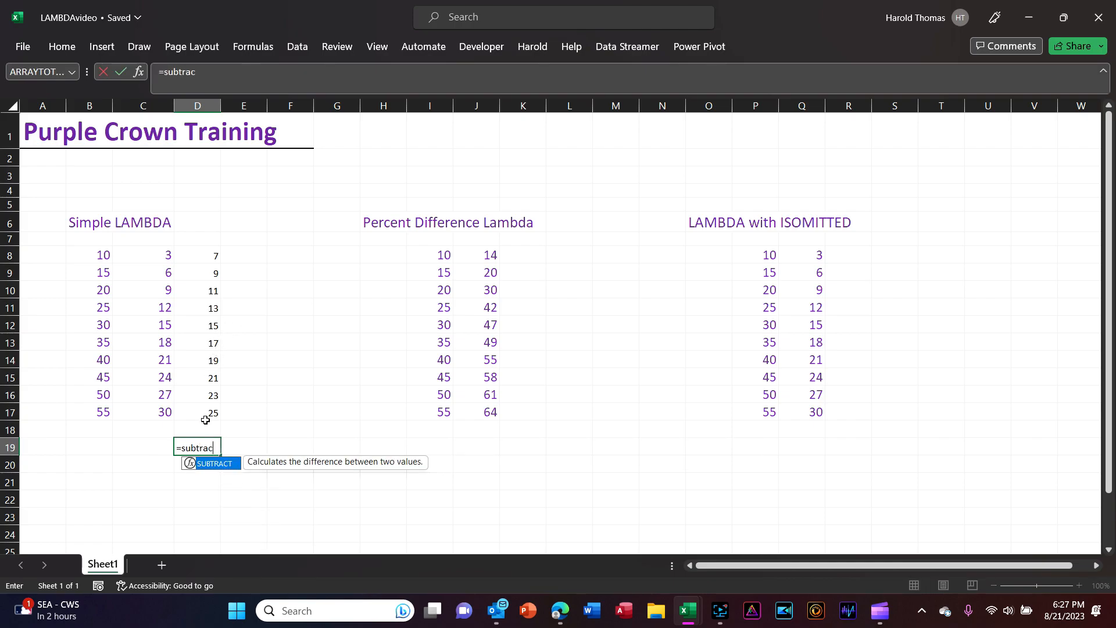
{"action": "type", "text": "t("}
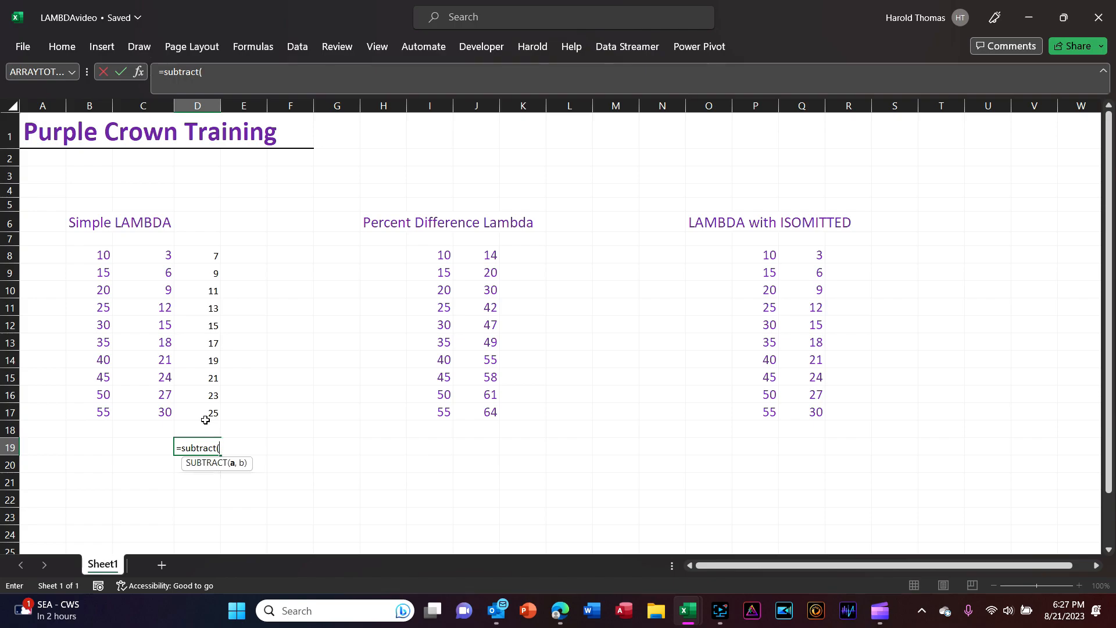
{"action": "left_click", "coordinate": [92, 257]}
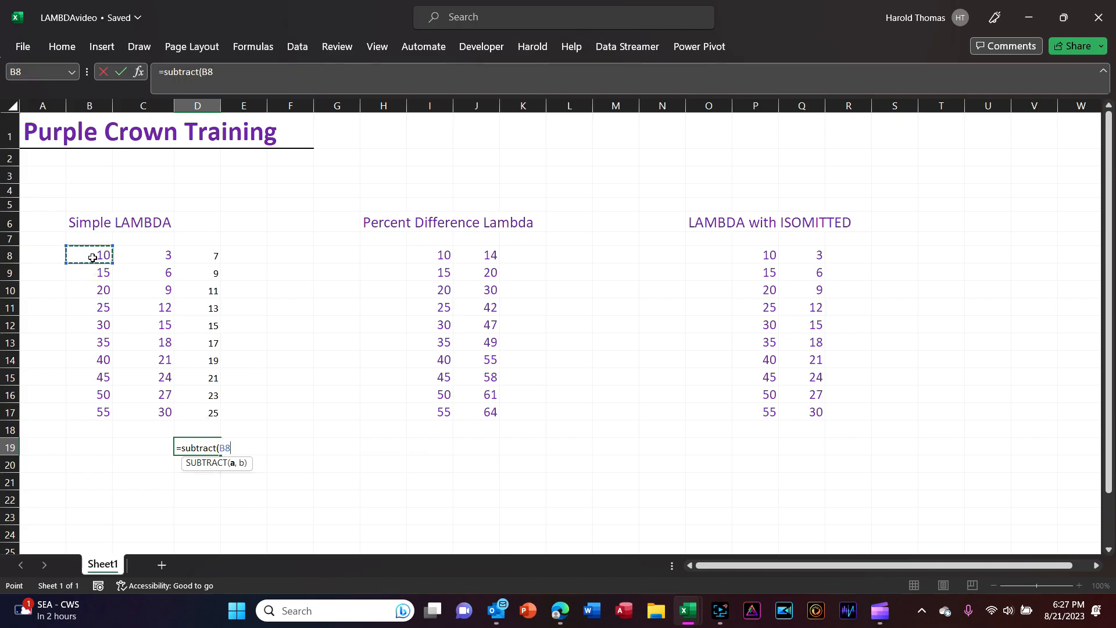
{"action": "type", "text": ","}
{"action": "left_click", "coordinate": [140, 254]}
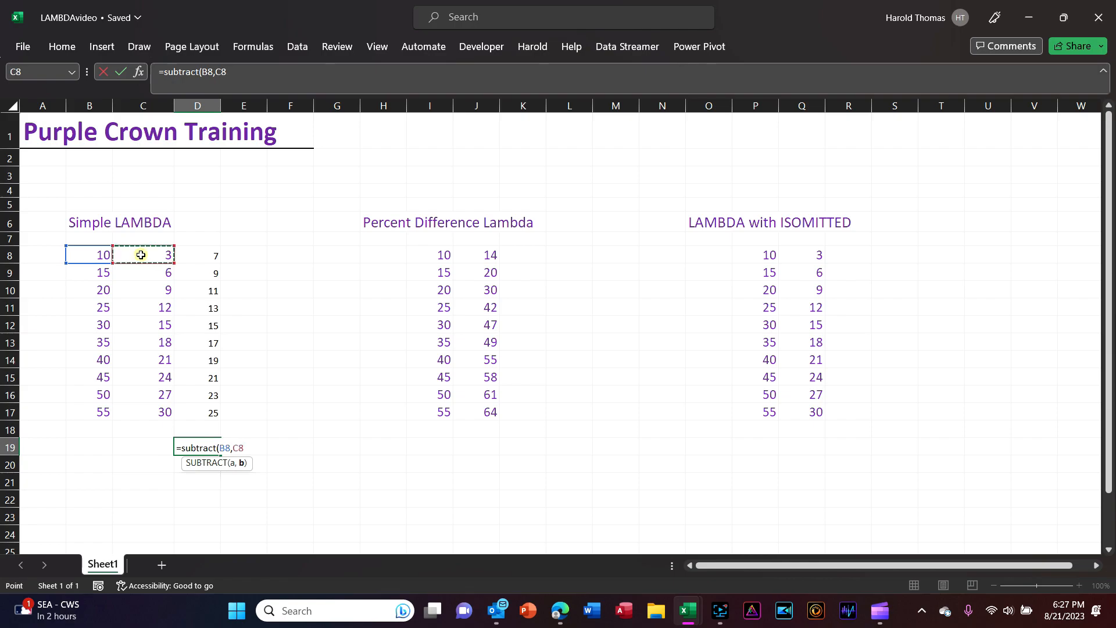
{"action": "type", "text": ")"}
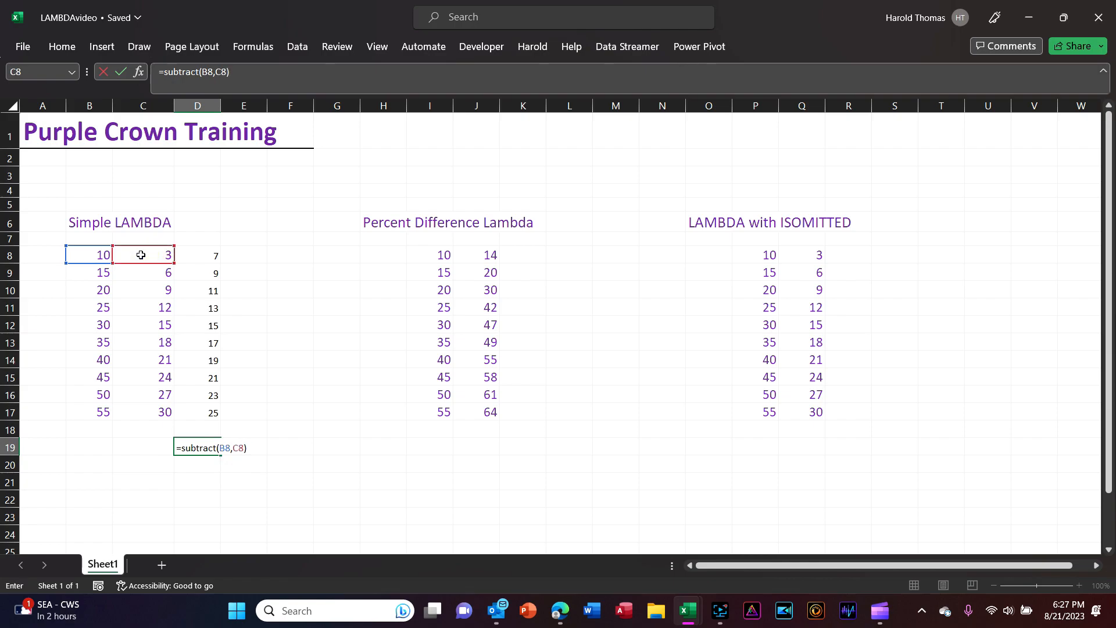
{"action": "key", "text": "Return"}
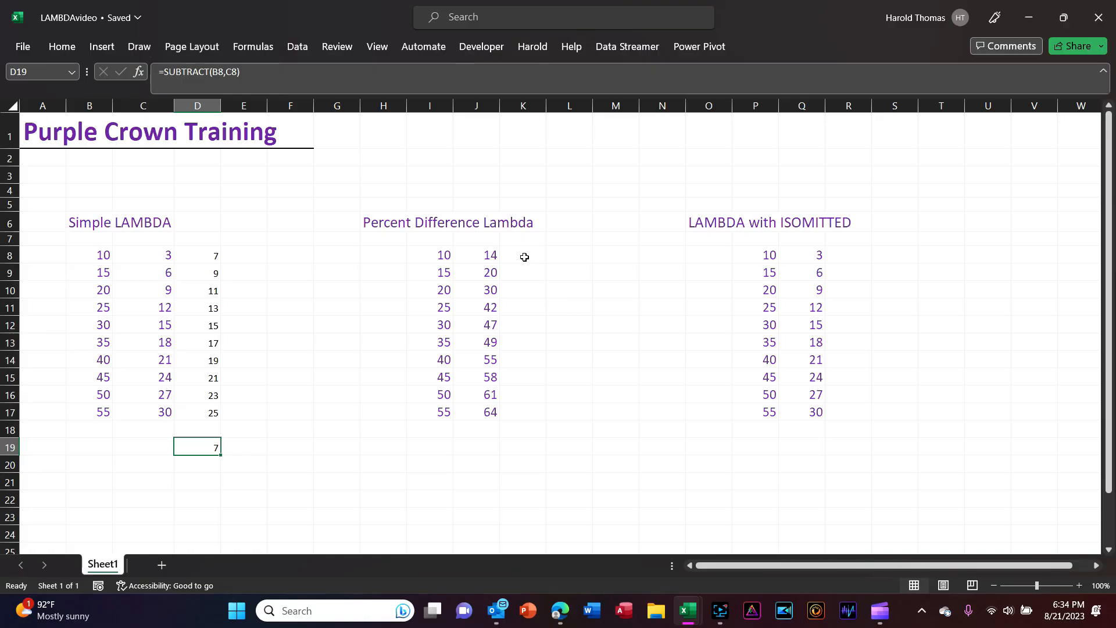
Write the LAMBDA definition =lambda(old,new,(new-old)/old) in cell K8.
{"action": "left_click", "coordinate": [524, 257]}
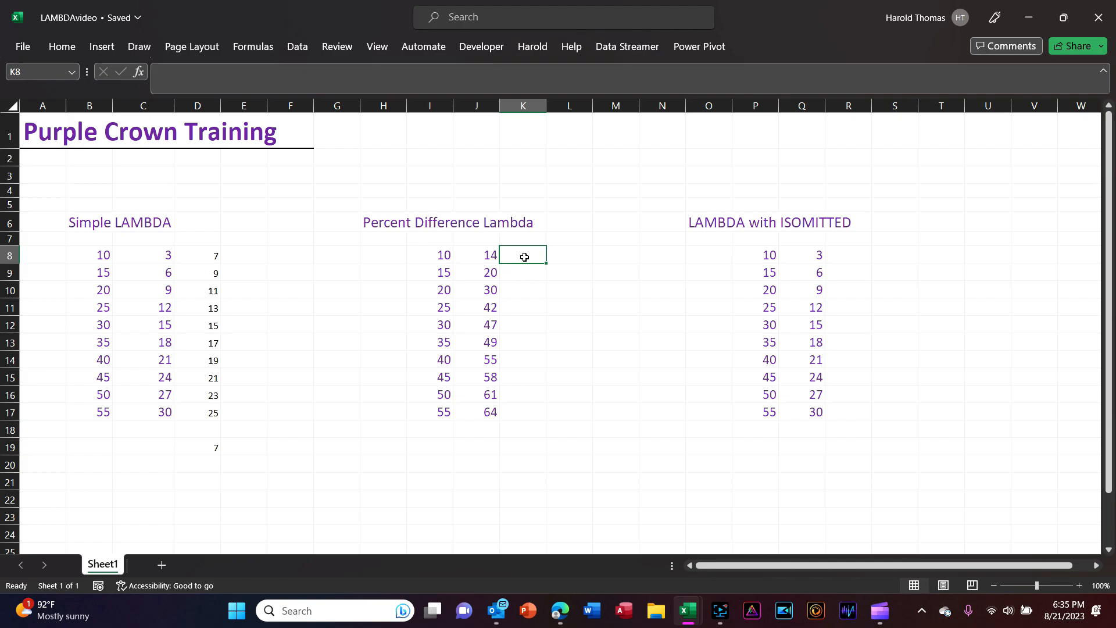
{"action": "type", "text": "=lam"}
{"action": "type", "text": "bda"}
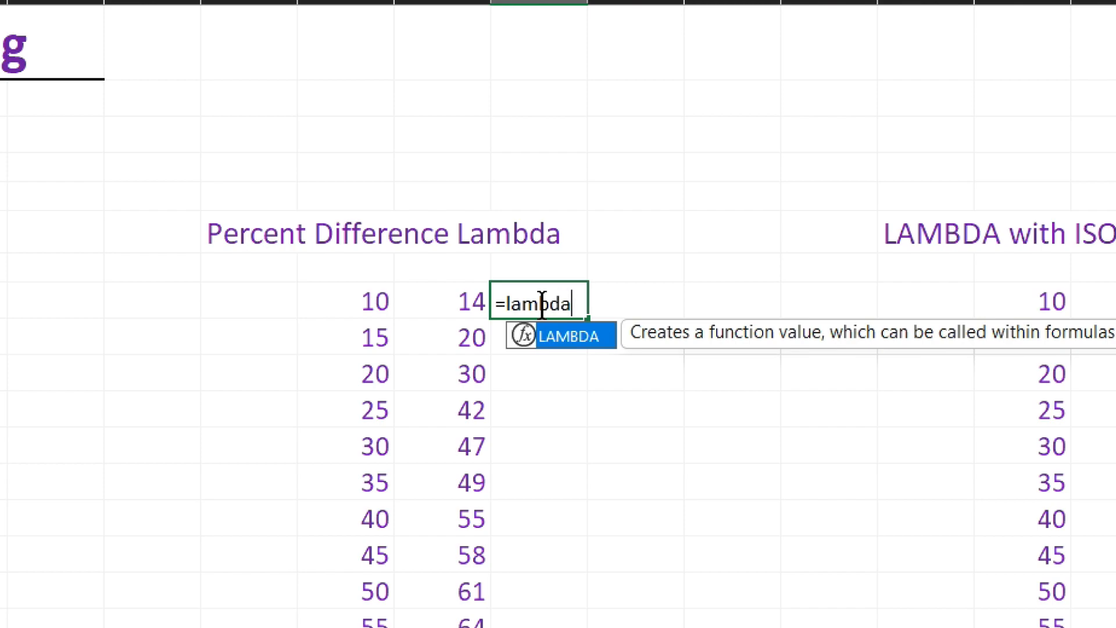
{"action": "type", "text": "("}
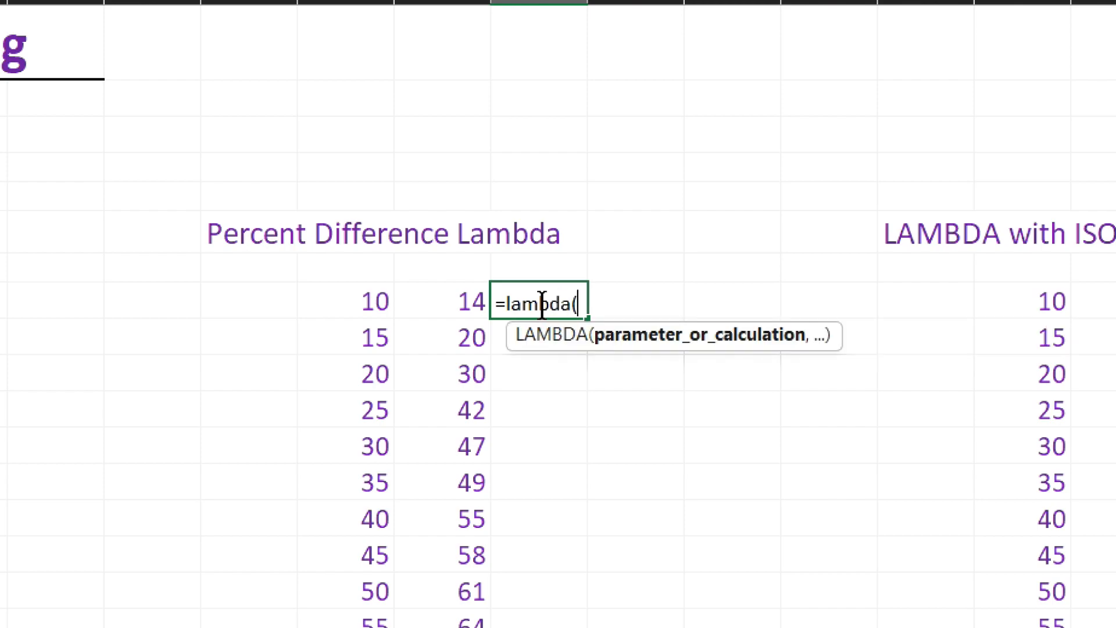
{"action": "type", "text": "old,new"}
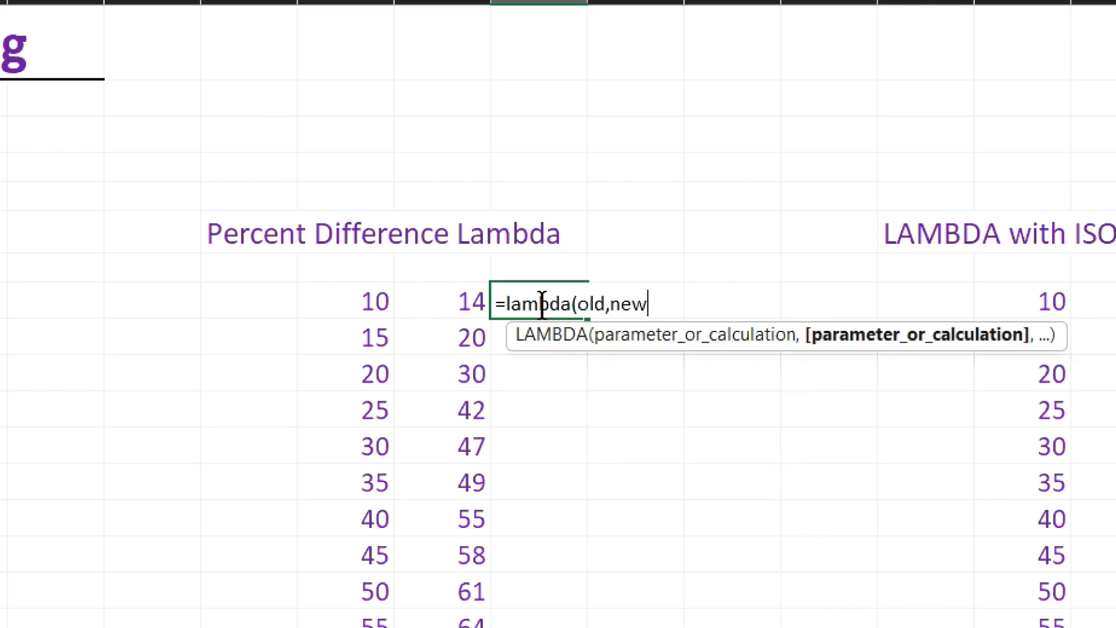
{"action": "type", "text": ","}
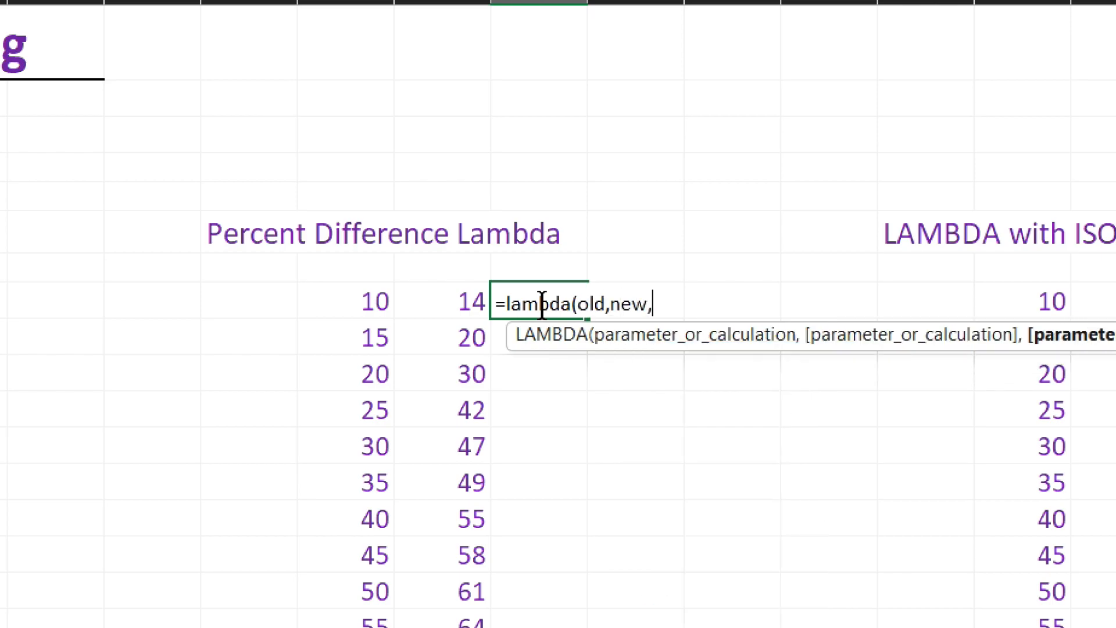
{"action": "type", "text": "("}
{"action": "type", "text": "new"}
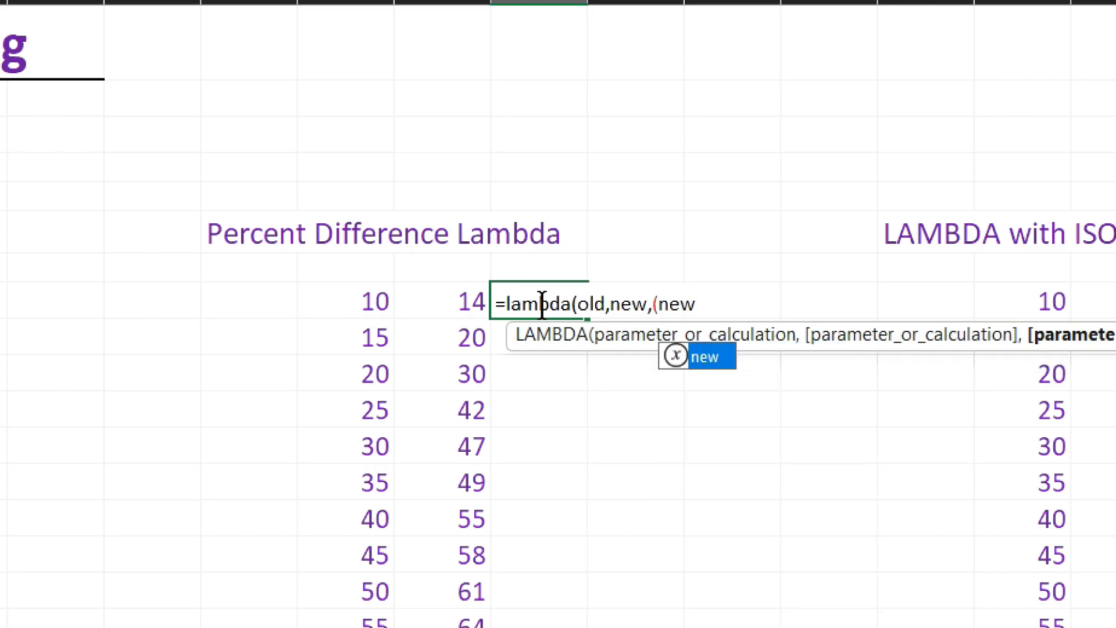
{"action": "type", "text": "-old"}
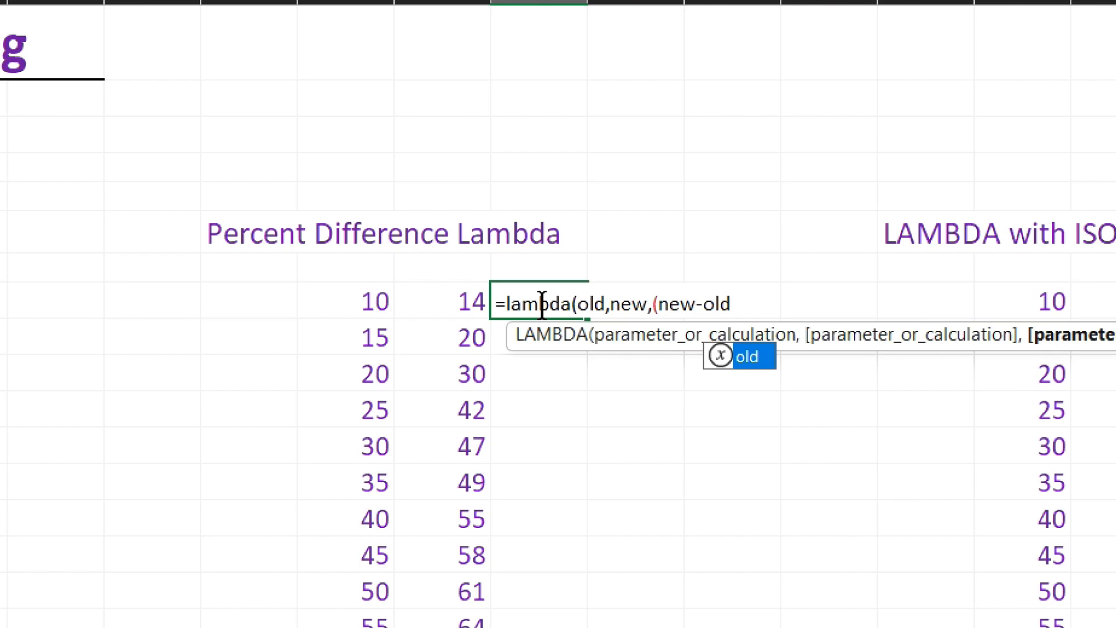
{"action": "type", "text": ")/old"}
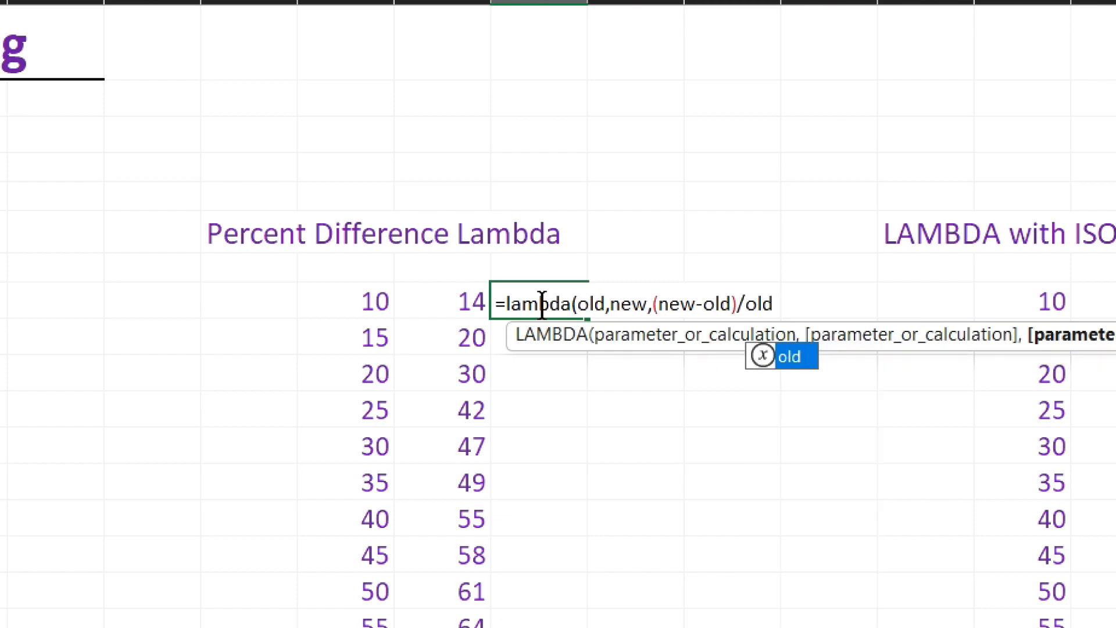
{"action": "type", "text": ")"}
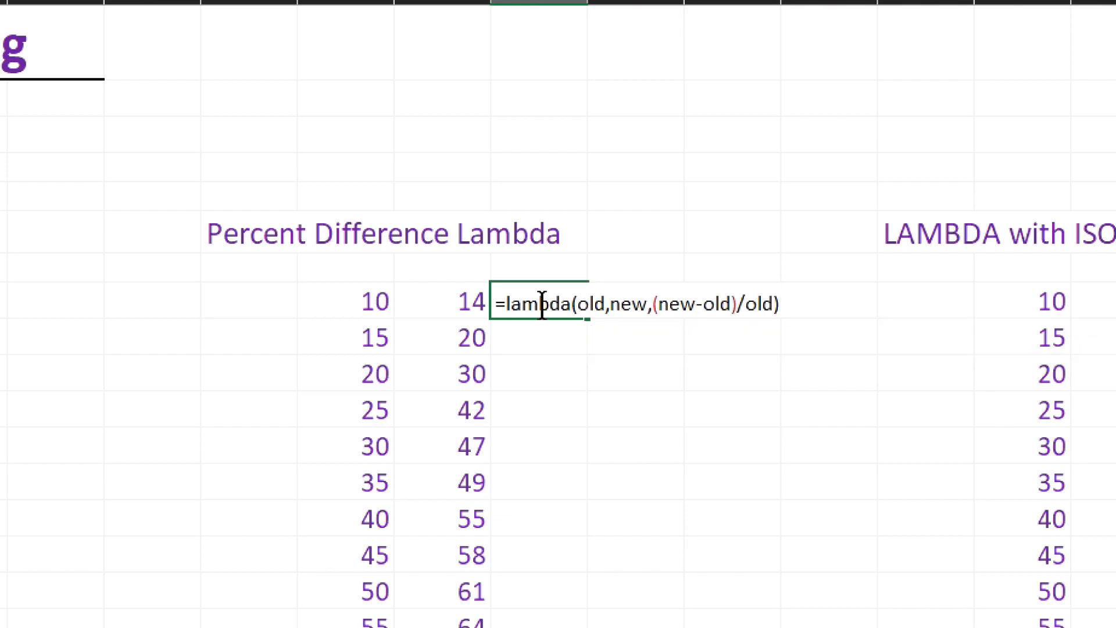
Complete K8's formula with (I8,J8) as the LAMBDA's arguments, and fill it down through K17.
{"action": "type", "text": "("}
{"action": "left_click", "coordinate": [354, 301]}
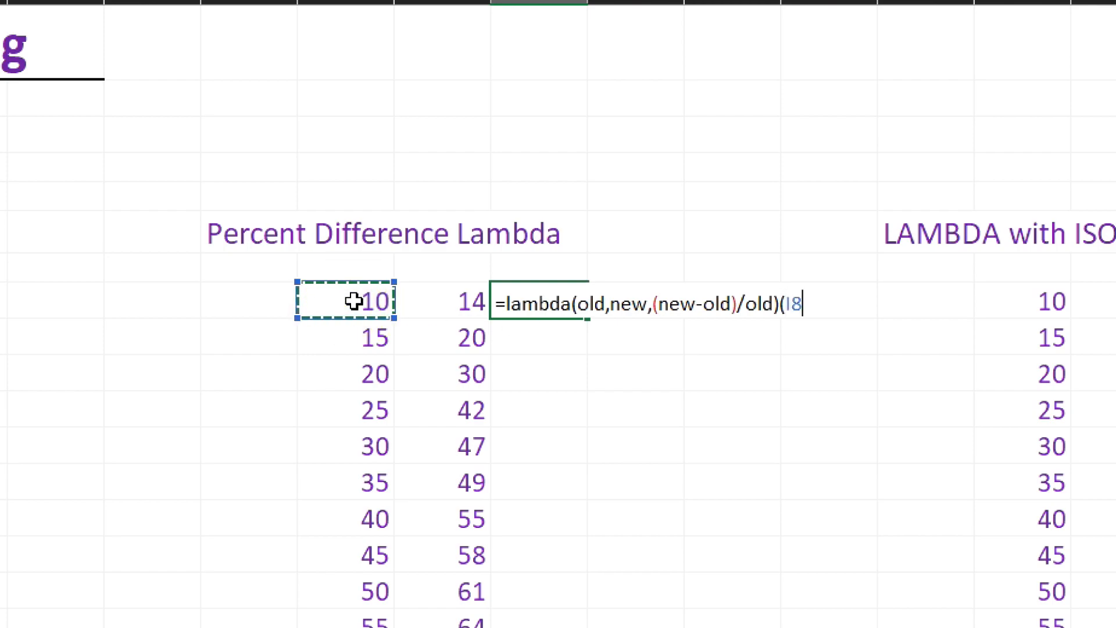
{"action": "type", "text": ","}
{"action": "left_click", "coordinate": [419, 299]}
{"action": "type", "text": ")"}
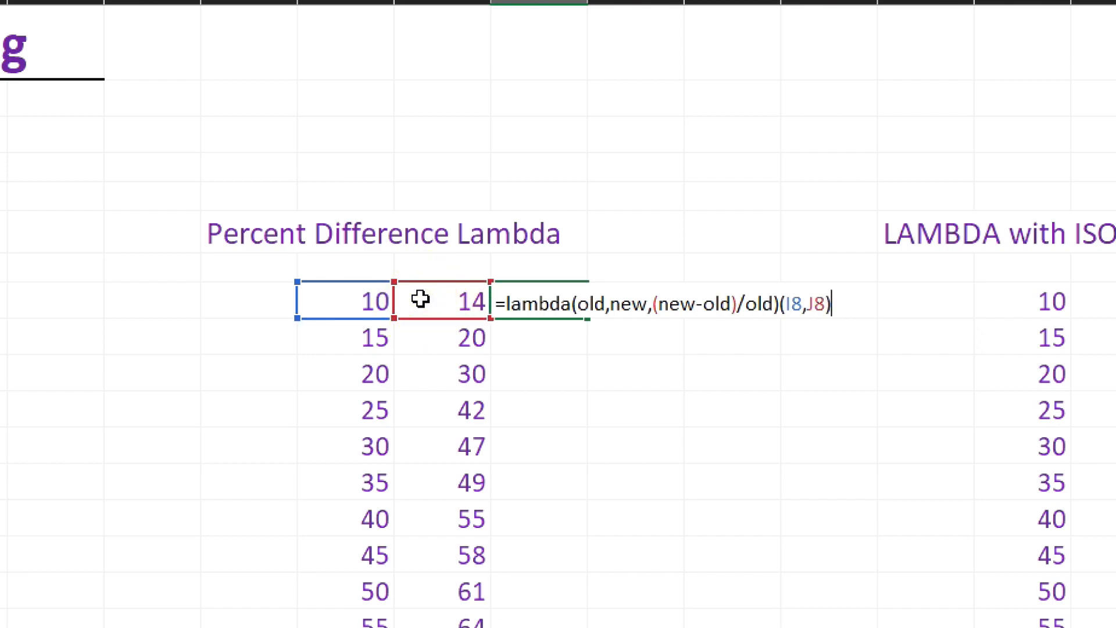
{"action": "key", "text": "Return"}
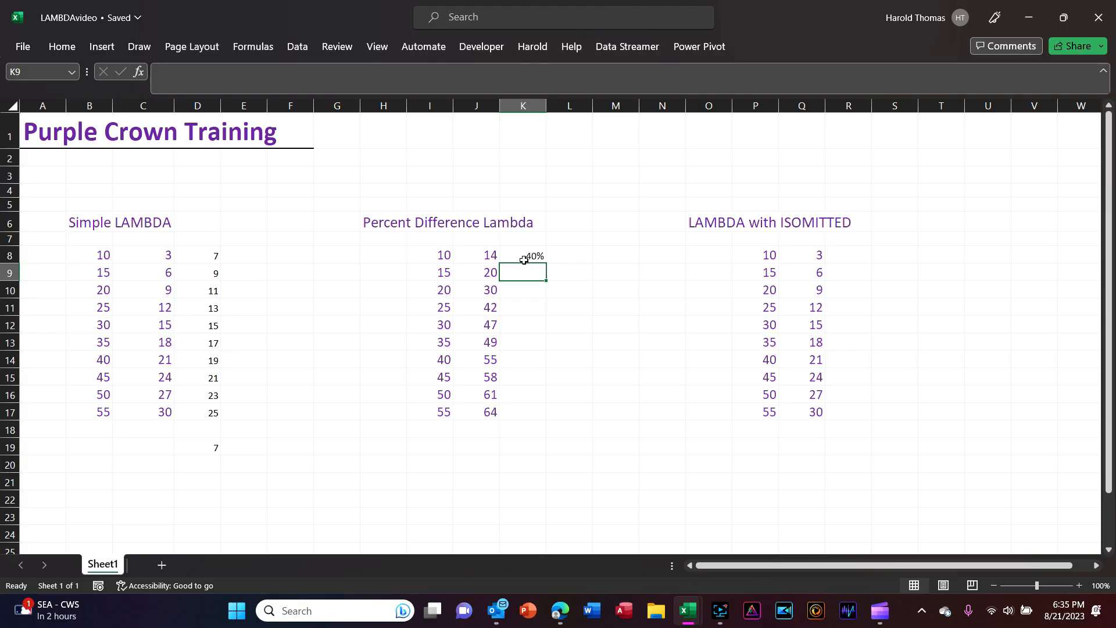
{"action": "left_click", "coordinate": [560, 309]}
{"action": "left_click_drag", "start_coordinate": [545, 264], "coordinate": [537, 424]}
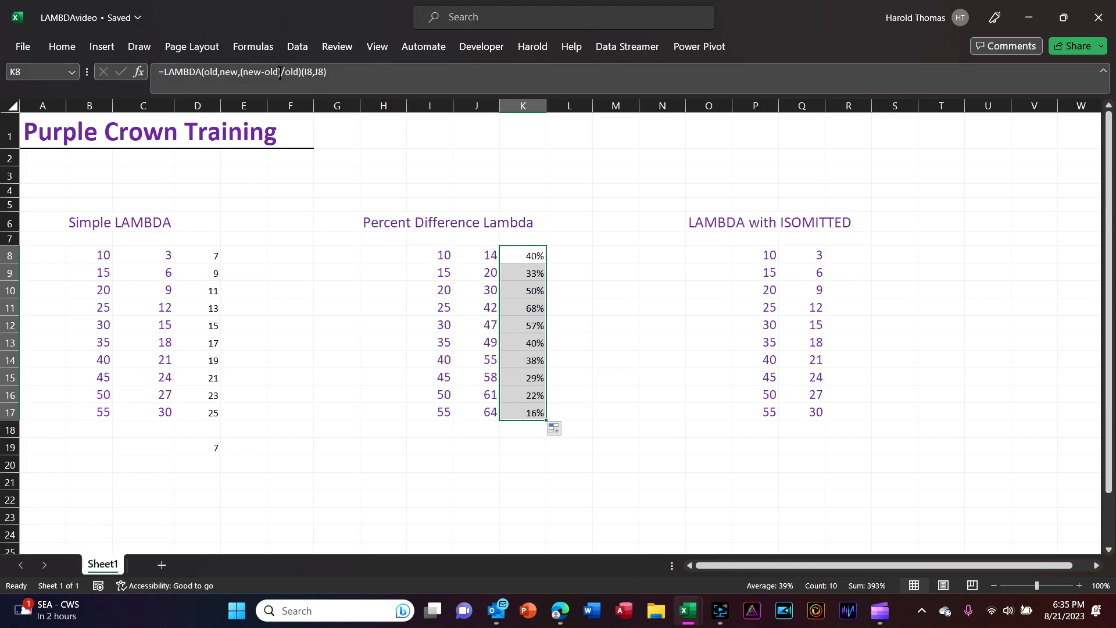
Copy only the =LAMBDA(old,new,(new-old)/old) part of the formula in K8, leaving the cell's formula as it is.
{"action": "left_click_drag", "start_coordinate": [283, 70], "coordinate": [157, 81]}
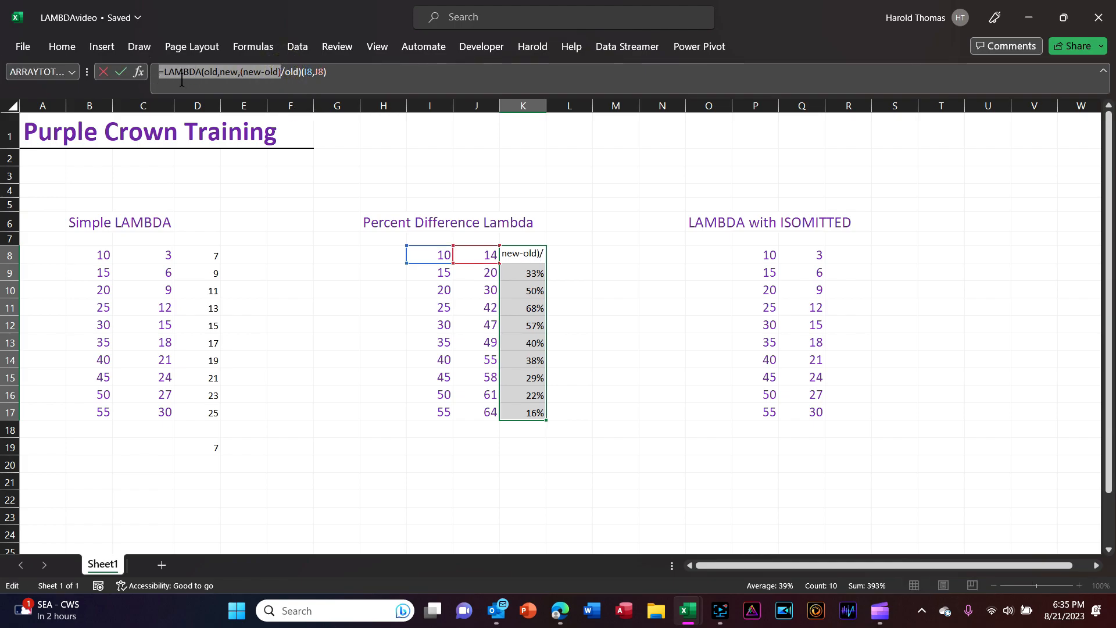
{"action": "left_click_drag", "start_coordinate": [301, 72], "coordinate": [160, 75]}
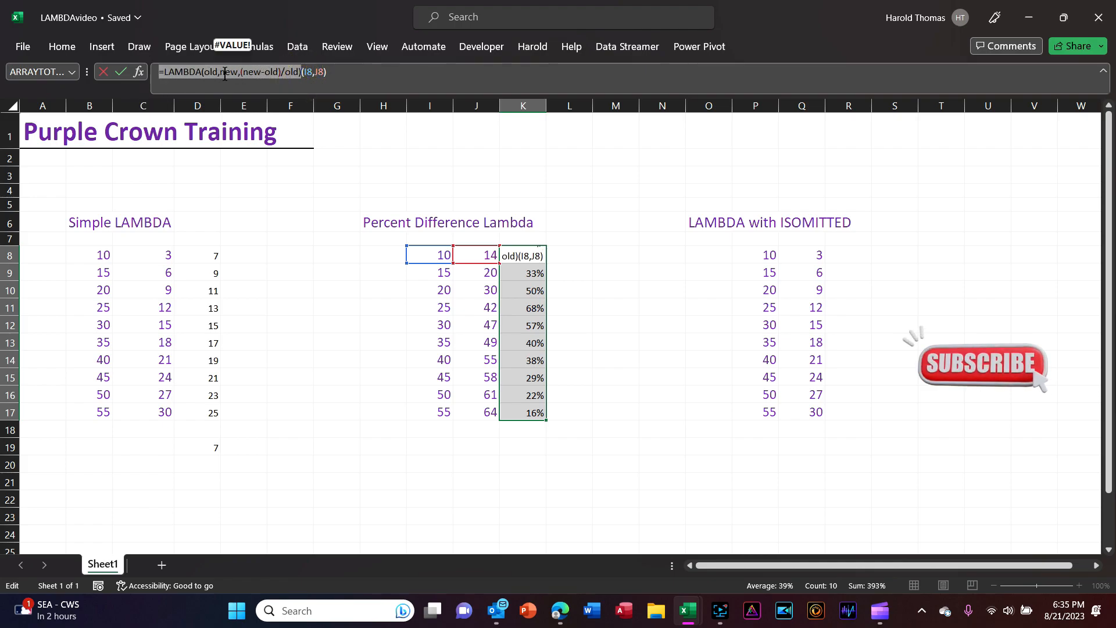
{"action": "right_click", "coordinate": [227, 81]}
{"action": "left_click", "coordinate": [262, 105]}
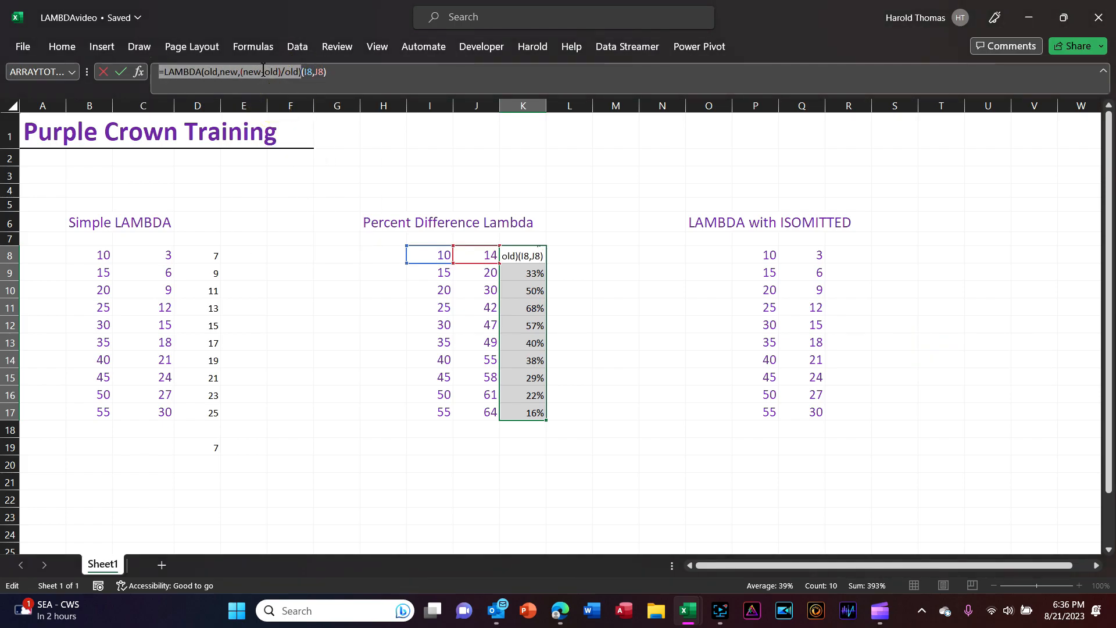
{"action": "left_click", "coordinate": [311, 261]}
{"action": "key", "text": "Escape"}
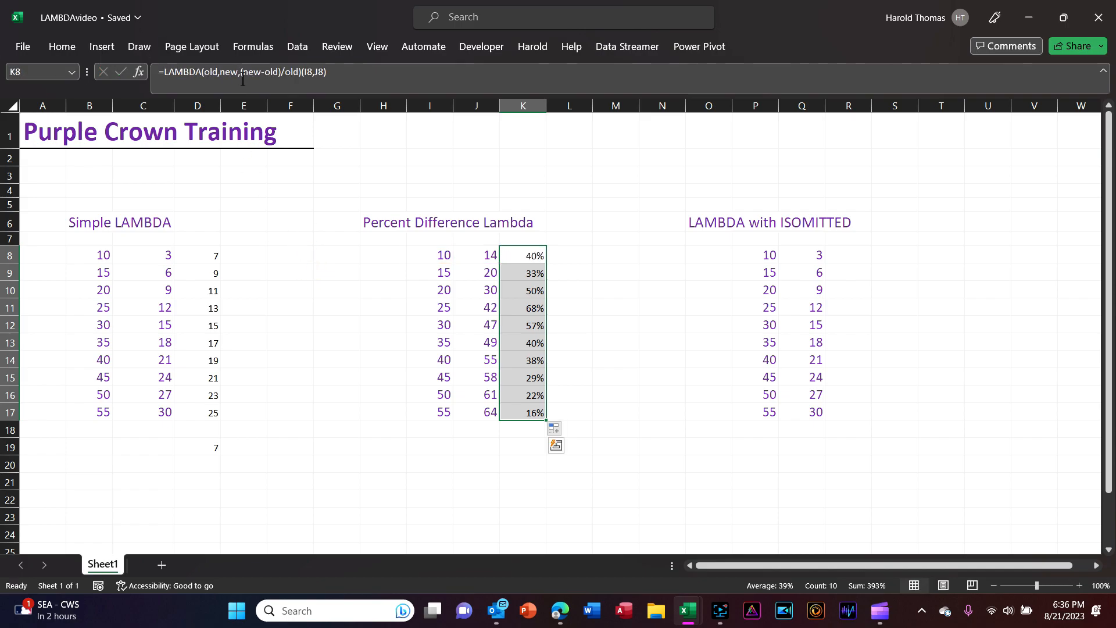
Start defining a new workbook name PERCENTDIFF and replace its reference with the copied =LAMBDA(old,new,(new-old)/old).
{"action": "left_click", "coordinate": [254, 47]}
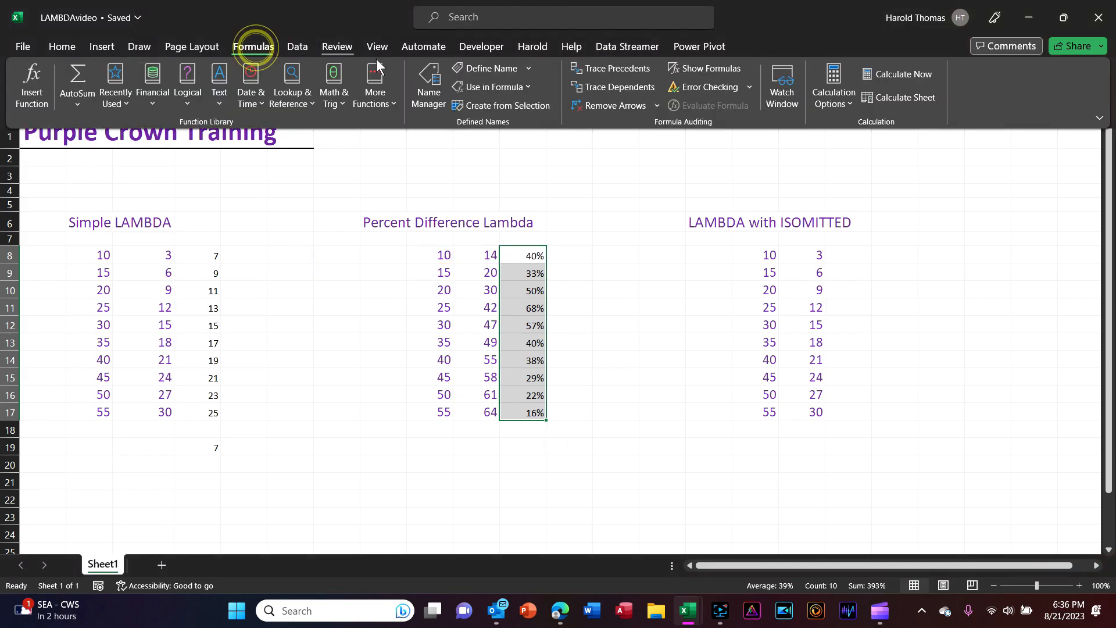
{"action": "left_click", "coordinate": [492, 68]}
{"action": "left_click_drag", "start_coordinate": [845, 428], "coordinate": [687, 428]}
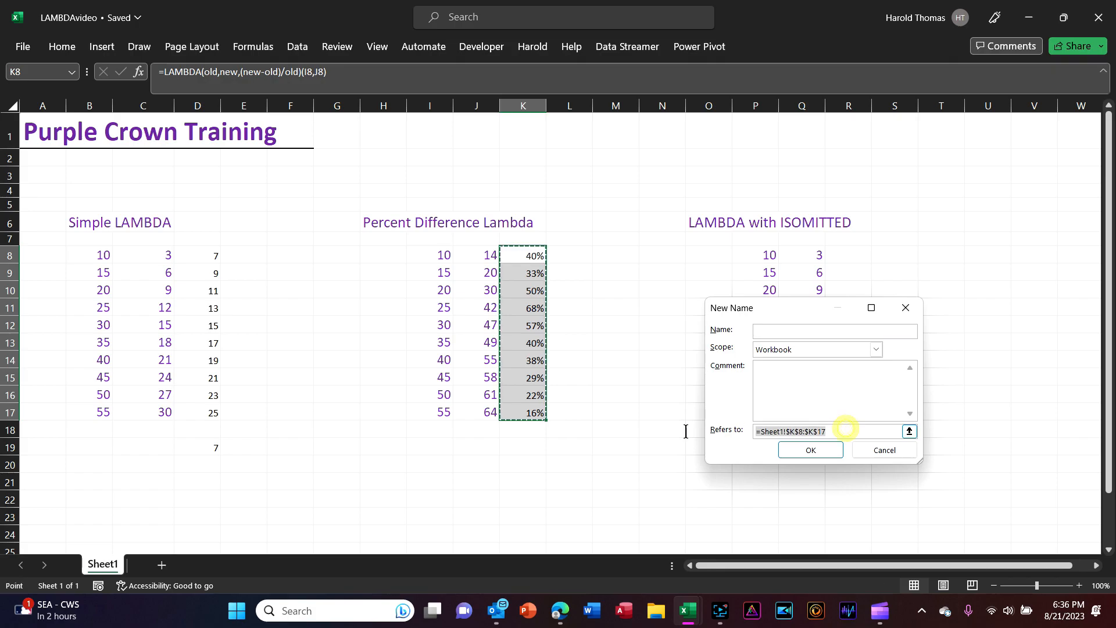
{"action": "right_click", "coordinate": [770, 426]}
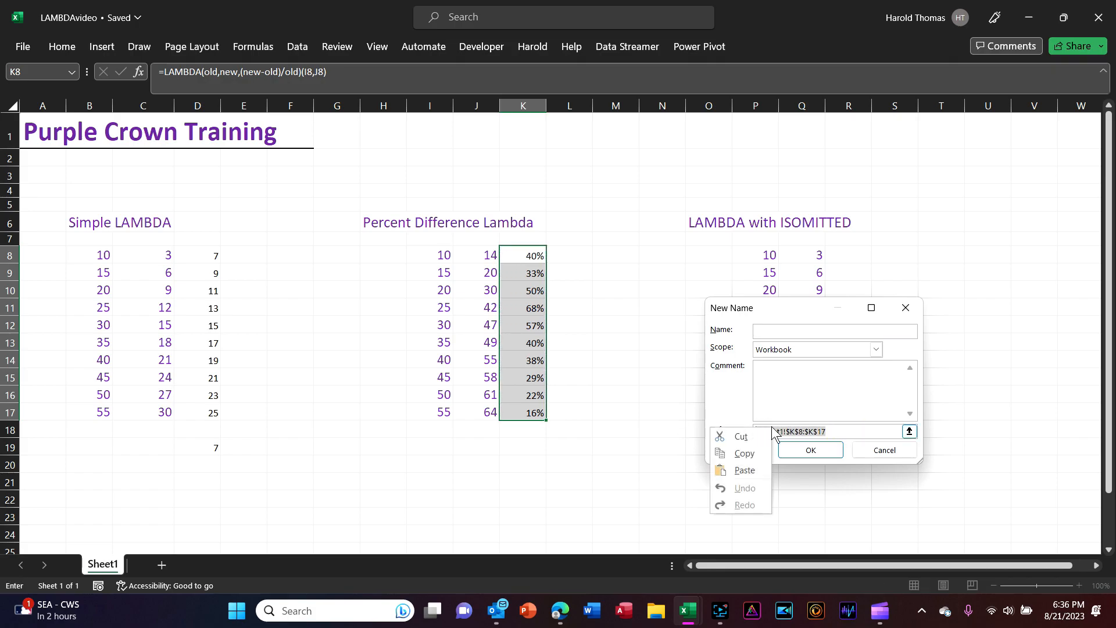
{"action": "left_click", "coordinate": [746, 467]}
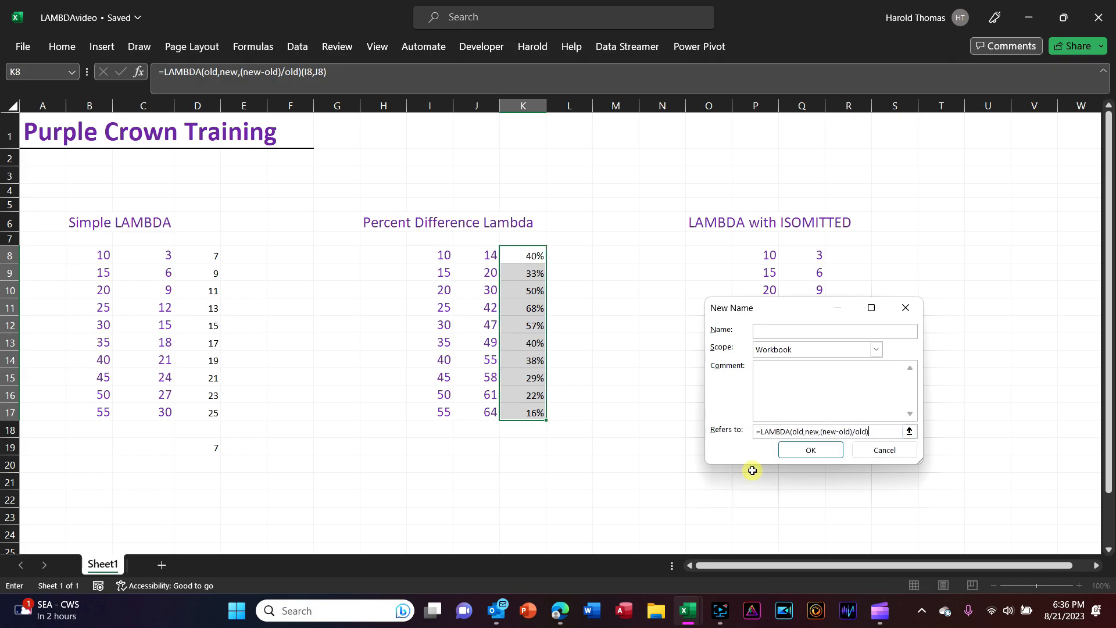
{"action": "left_click", "coordinate": [778, 332]}
{"action": "type", "text": "PERCENTD"}
{"action": "type", "text": "IFF"}
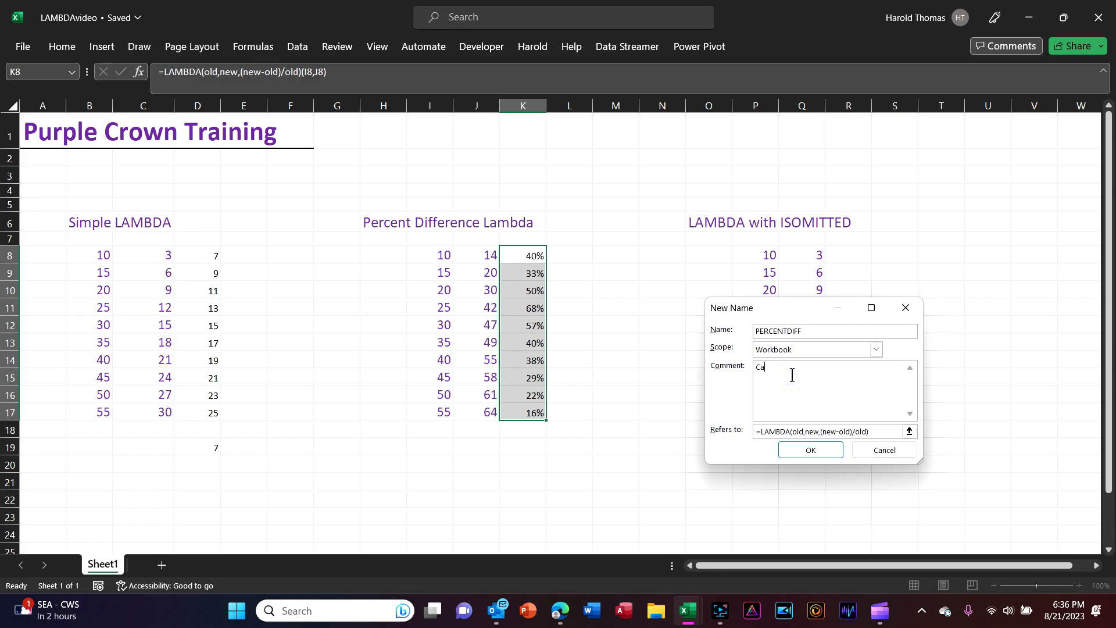
Add the comment "Calculates the percenatge difference between two values." to the PERCENTDIFF name and save it.
{"action": "type", "text": "ates the d"}
{"action": "type", "text": "ifference b"}
{"action": "key", "text": "BackSpace"}
{"action": "key", "text": "BackSpace"}
{"action": "key", "text": "BackSpace"}
{"action": "key", "text": "BackSpace"}
{"action": "key", "text": "BackSpace"}
{"action": "key", "text": "BackSpace"}
{"action": "key", "text": "BackSpace"}
{"action": "key", "text": "BackSpace"}
{"action": "type", "text": "percenatge diffe"}
{"action": "type", "text": "rence betwee"}
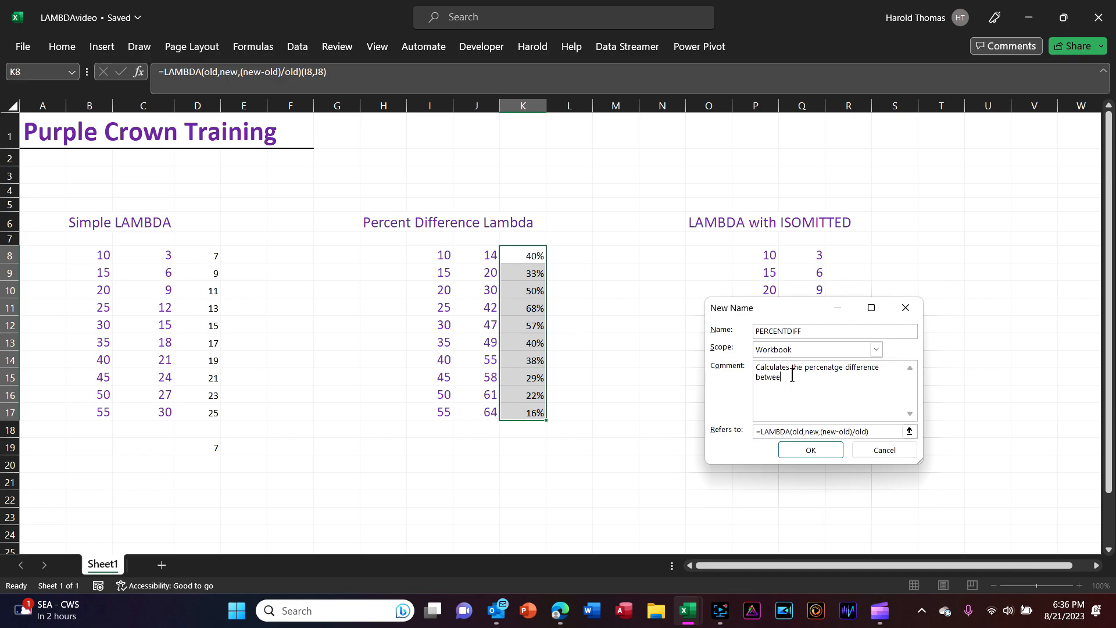
{"action": "type", "text": "n t"}
{"action": "type", "text": "y"}
{"action": "type", "text": "o values."}
{"action": "left_click", "coordinate": [824, 455]}
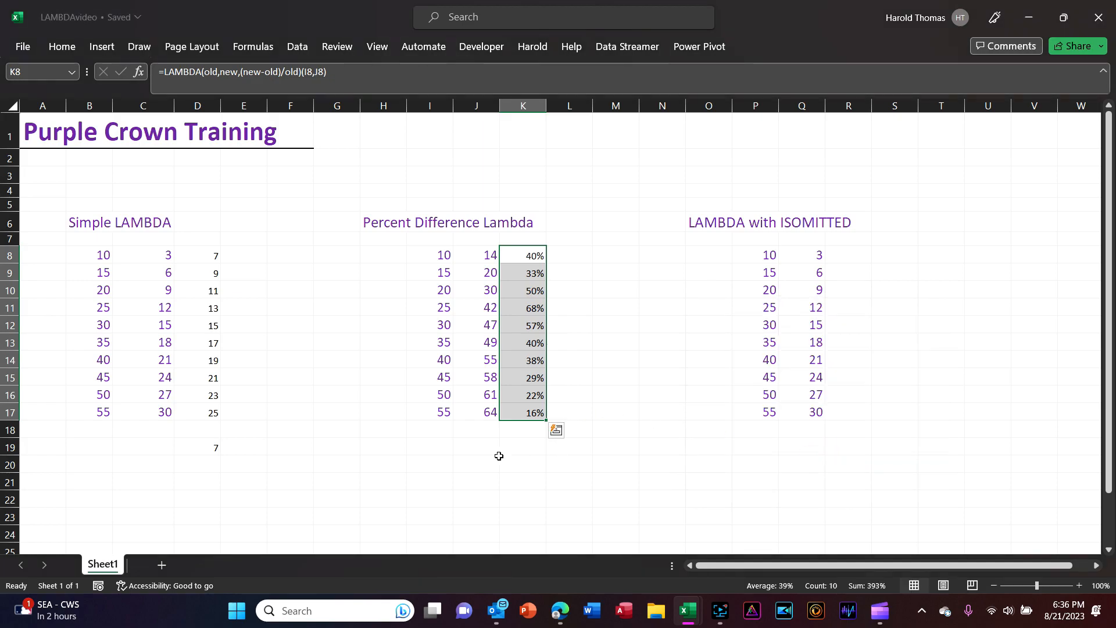
Enter the formula =PERCENTDIFF(I8,J8) in cell K19 to test the custom function.
{"action": "left_click", "coordinate": [517, 448]}
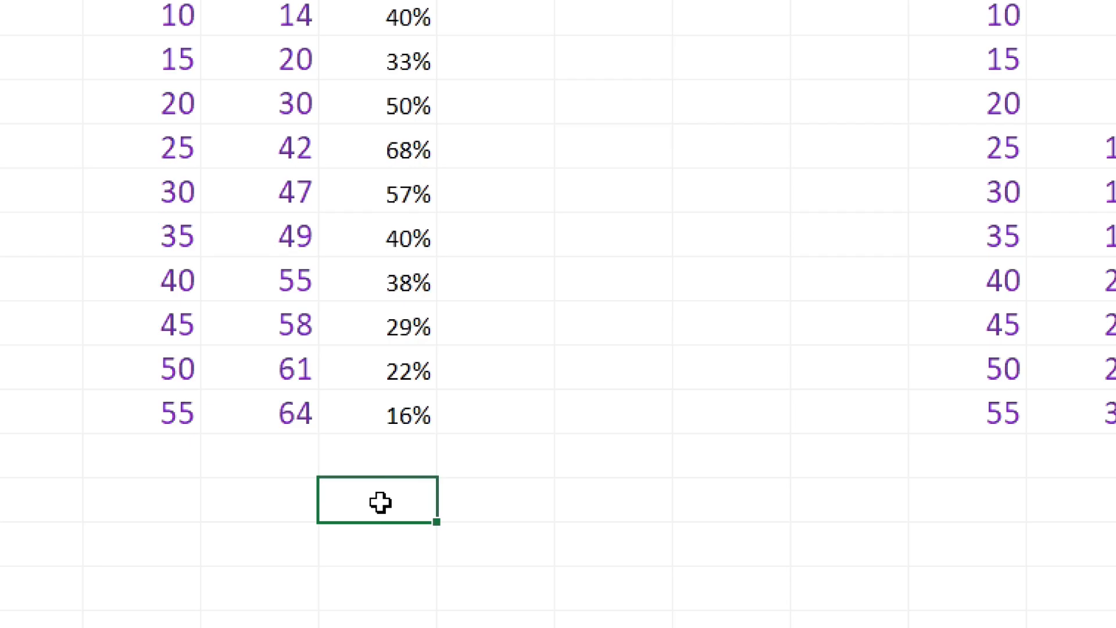
{"action": "type", "text": "=per"}
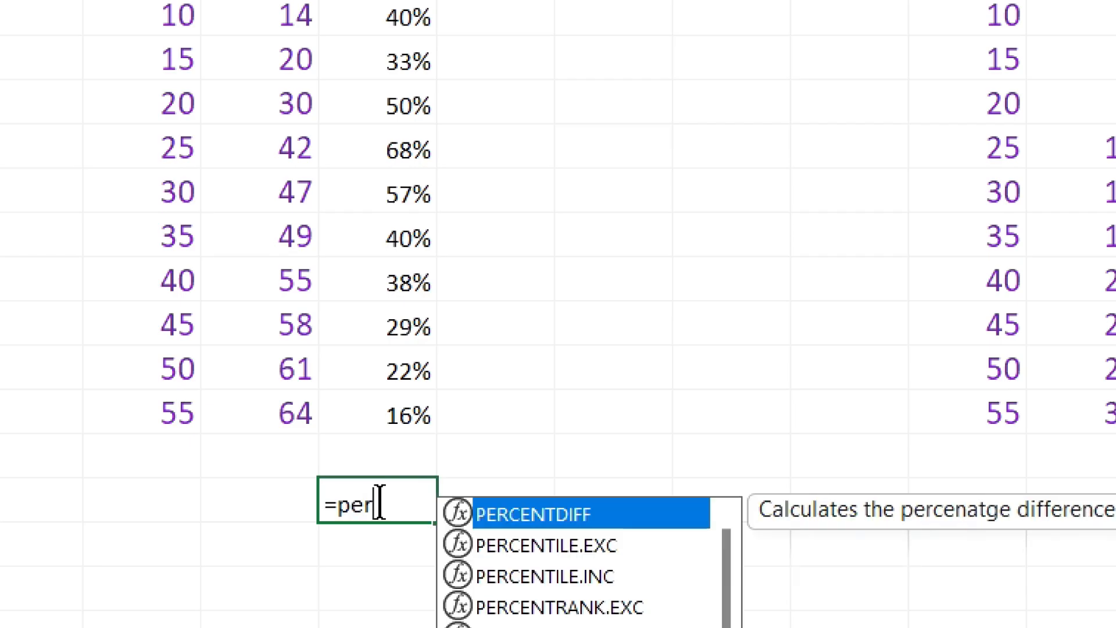
{"action": "double_click", "coordinate": [545, 514]}
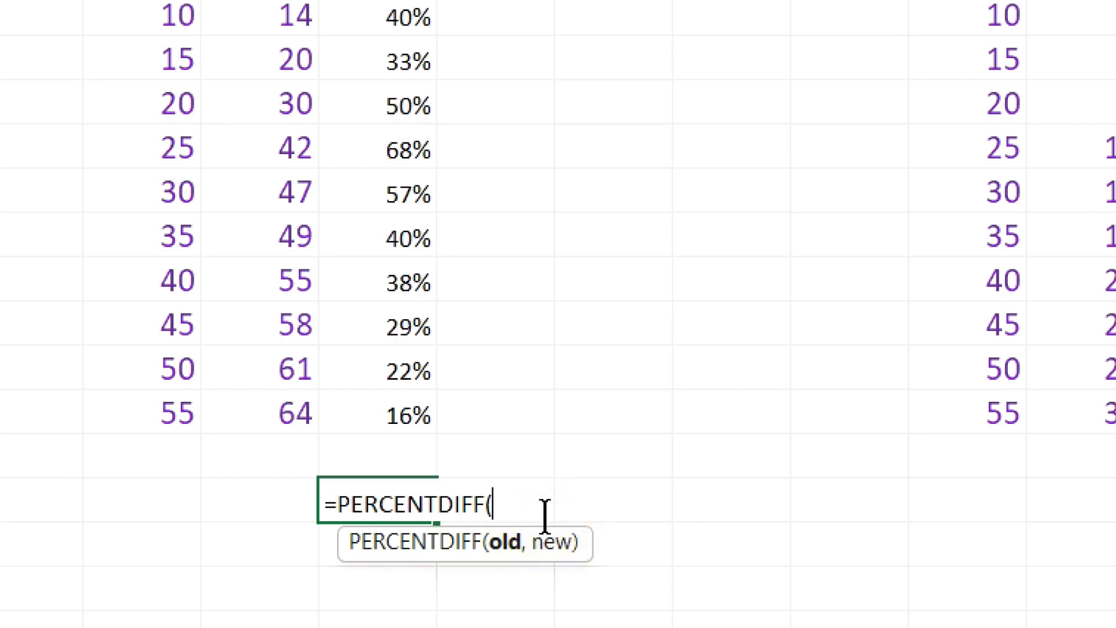
{"action": "left_click", "coordinate": [182, 24]}
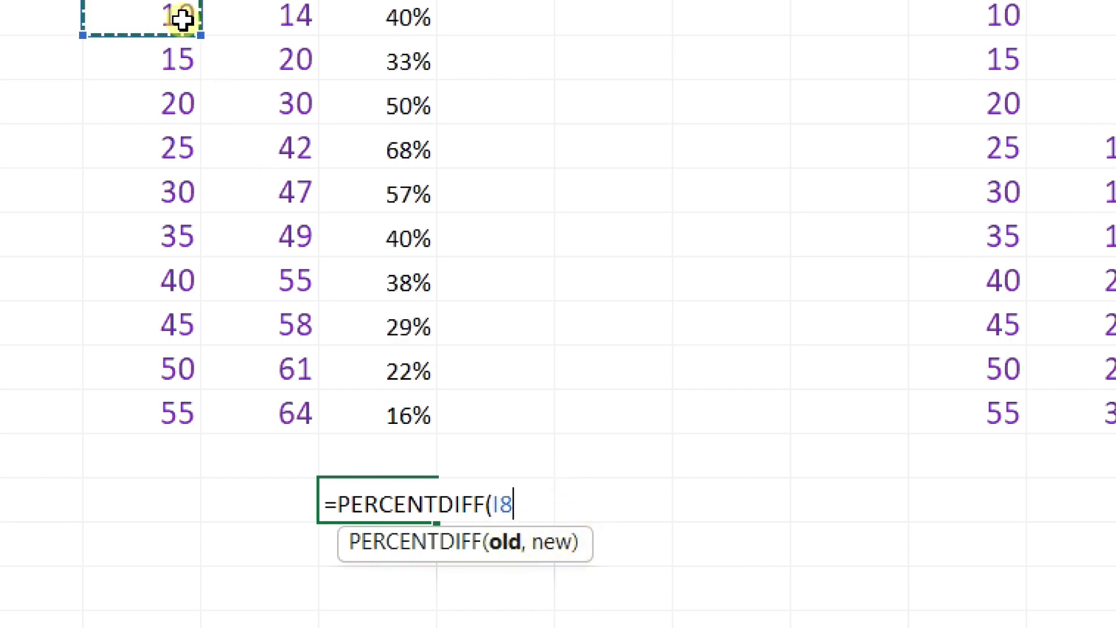
{"action": "type", "text": ","}
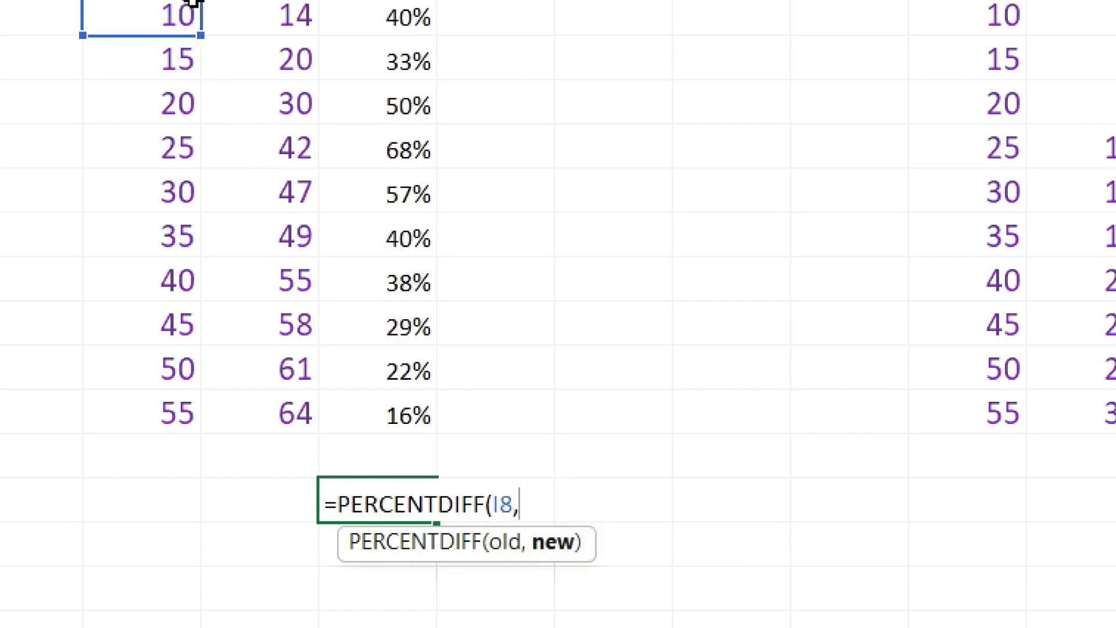
{"action": "left_click", "coordinate": [266, 29]}
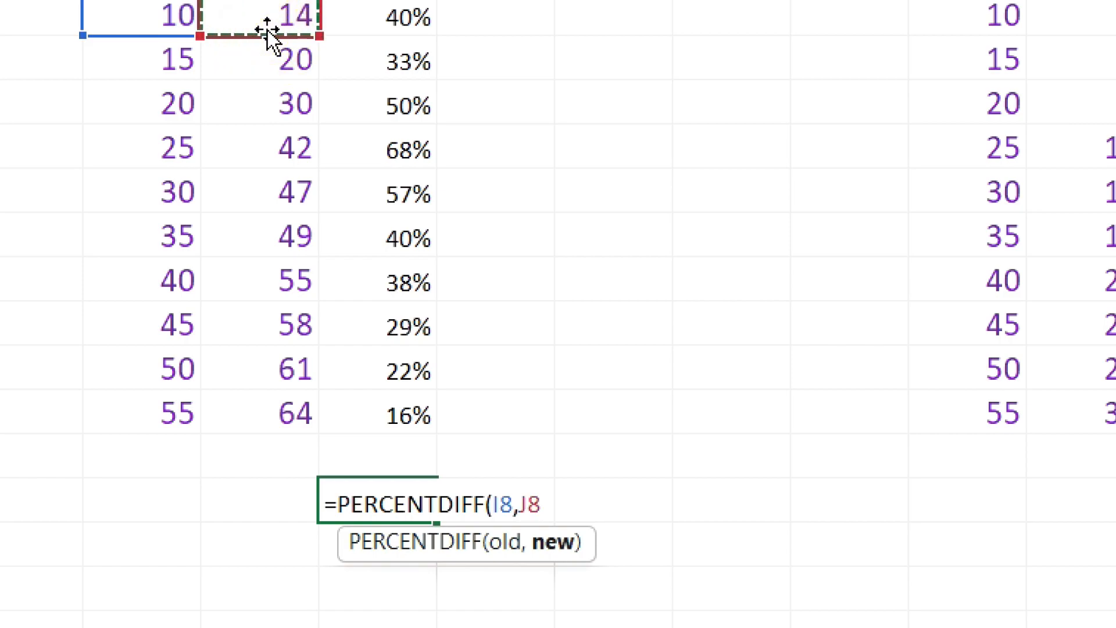
{"action": "type", "text": ")"}
{"action": "key", "text": "Return"}
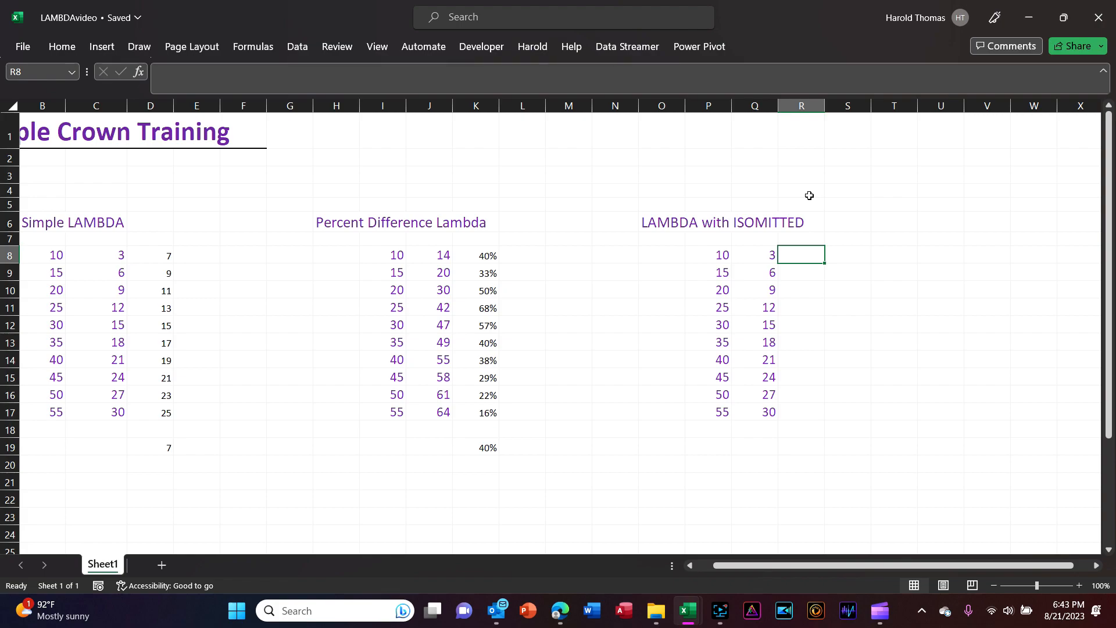
Enter the formula =lambda(a,b,if(isomitted(b),"missing argument",a*b)) in cell R8, accepting the proposed correction of the surplus closing parenthesis.
{"action": "type", "text": "=l"}
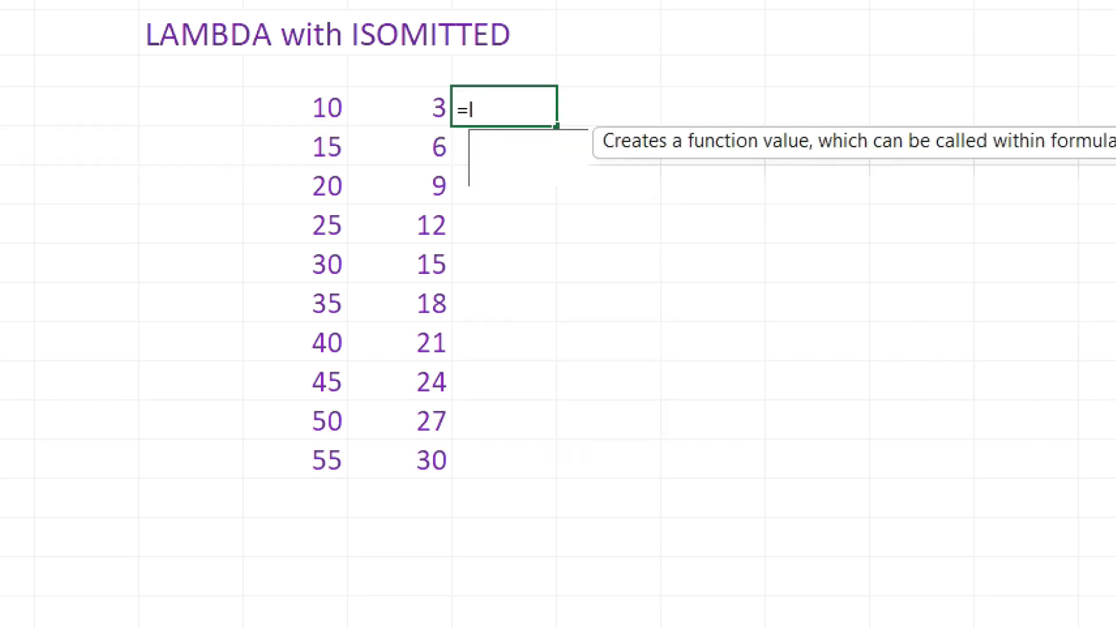
{"action": "type", "text": "ambda"}
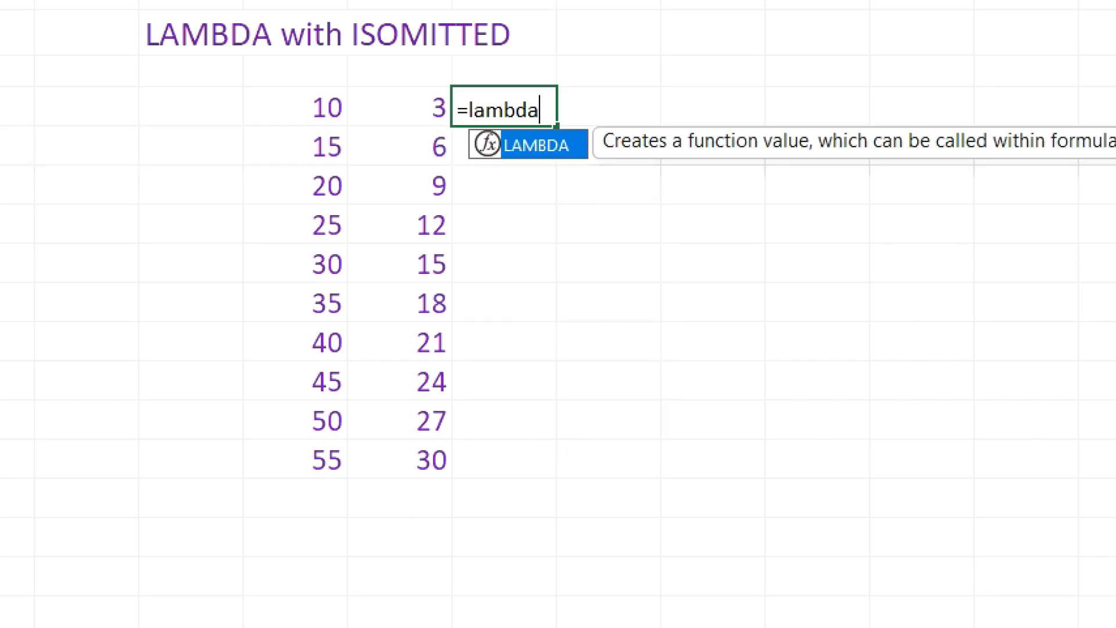
{"action": "type", "text": "(a"}
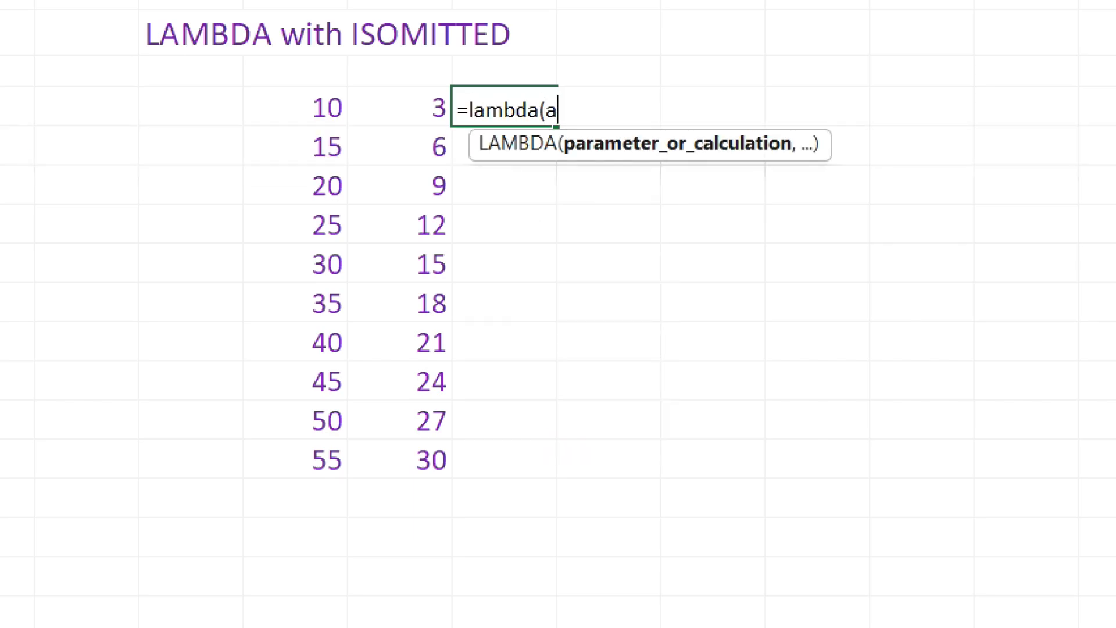
{"action": "type", "text": ",b"}
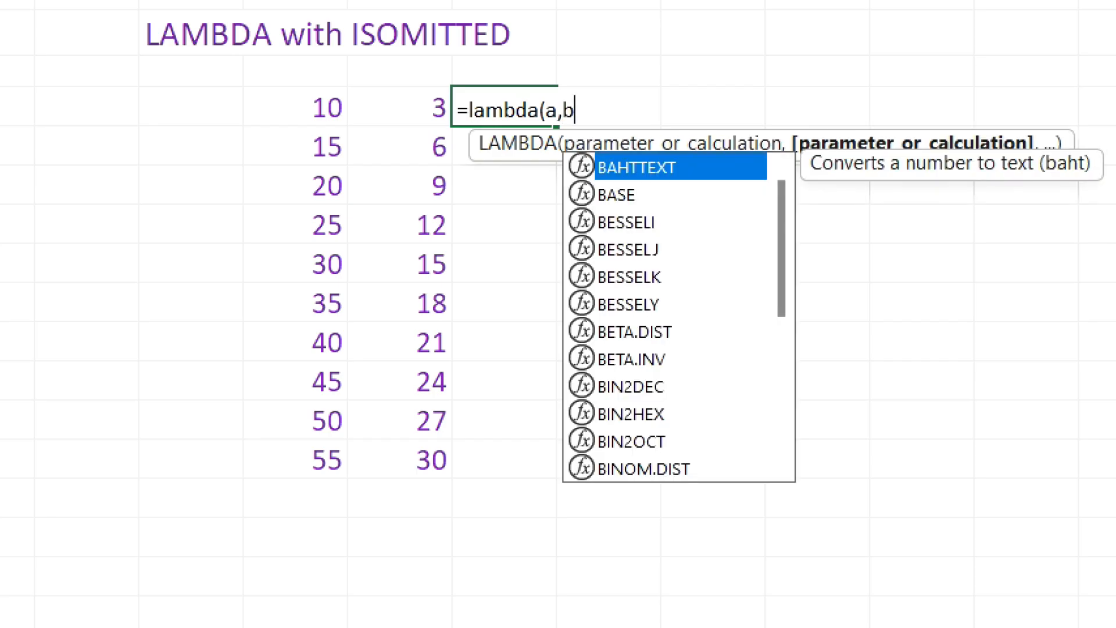
{"action": "type", "text": ","}
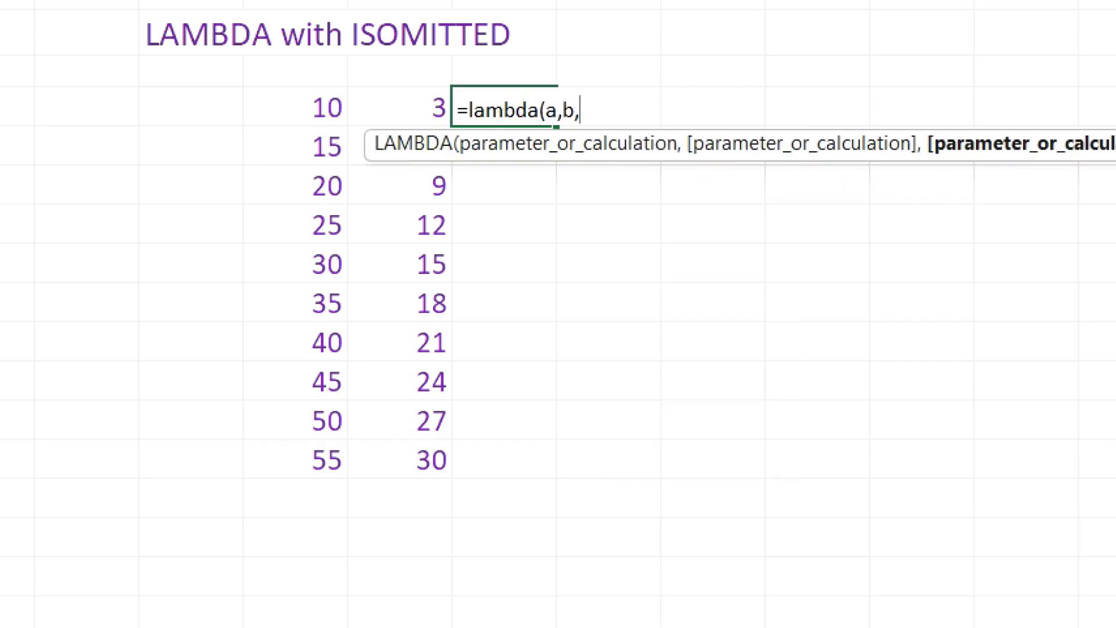
{"action": "type", "text": "if"}
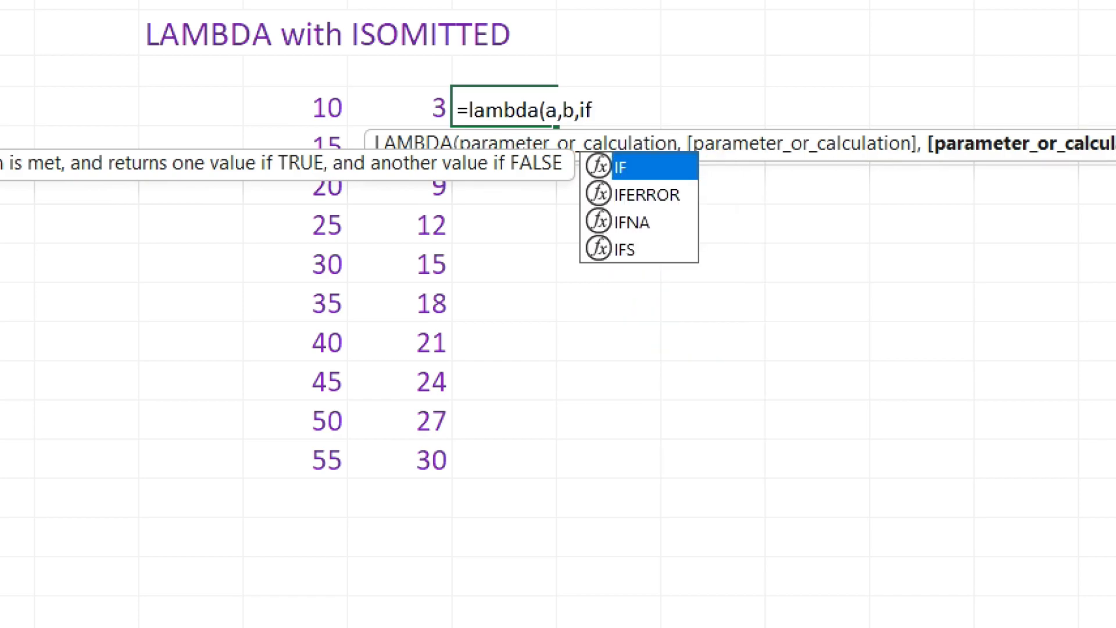
{"action": "type", "text": "(isomi"}
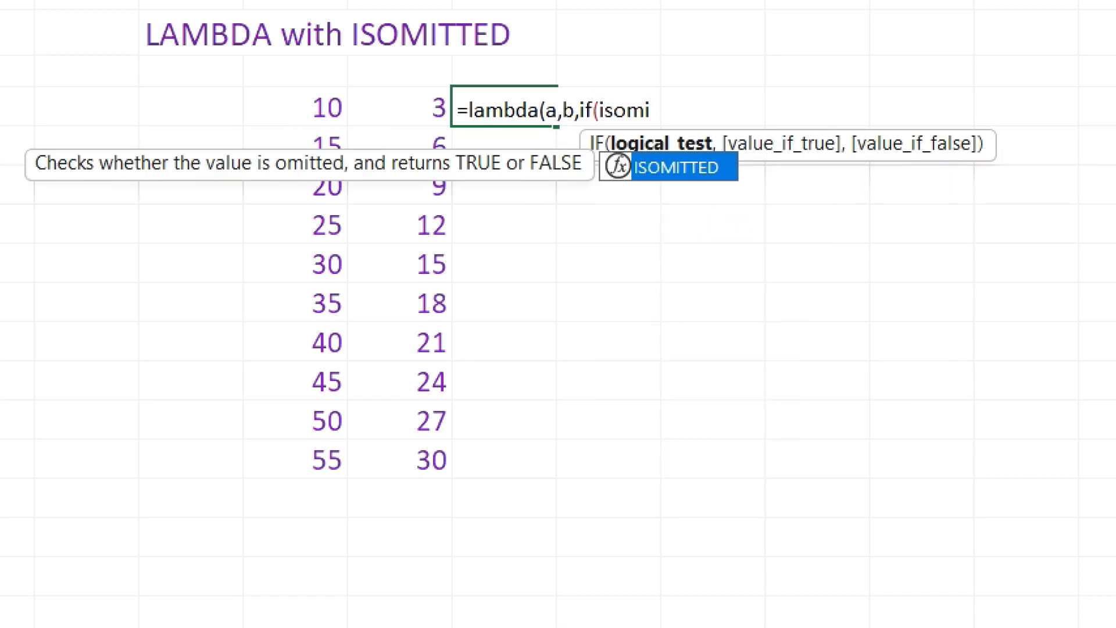
{"action": "type", "text": "tted(b"}
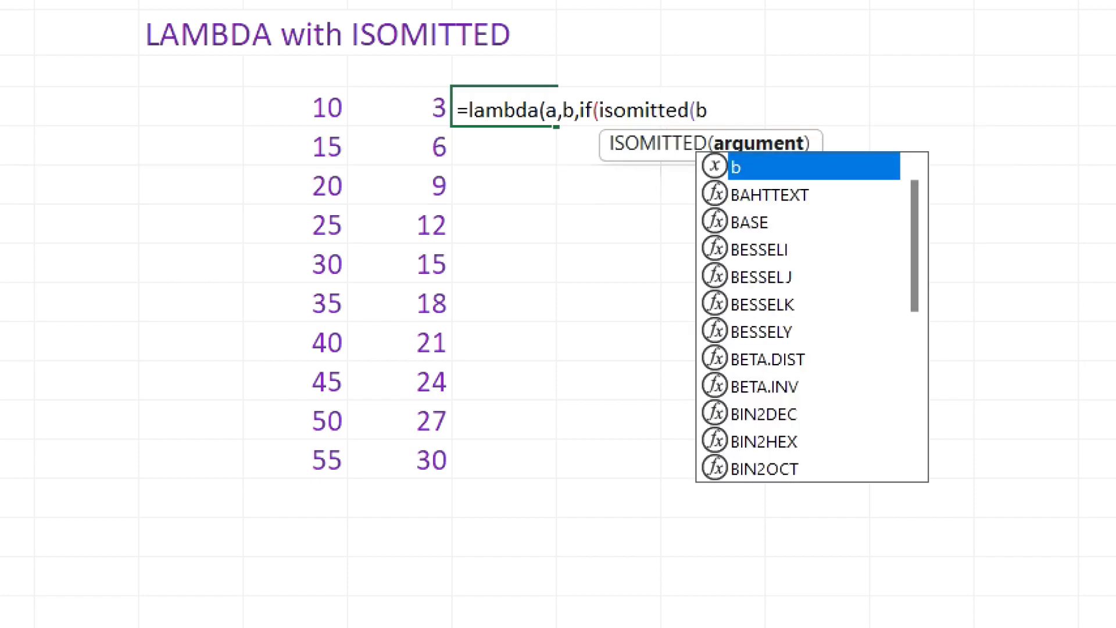
{"action": "key", "text": "Escape"}
{"action": "type", "text": ")"}
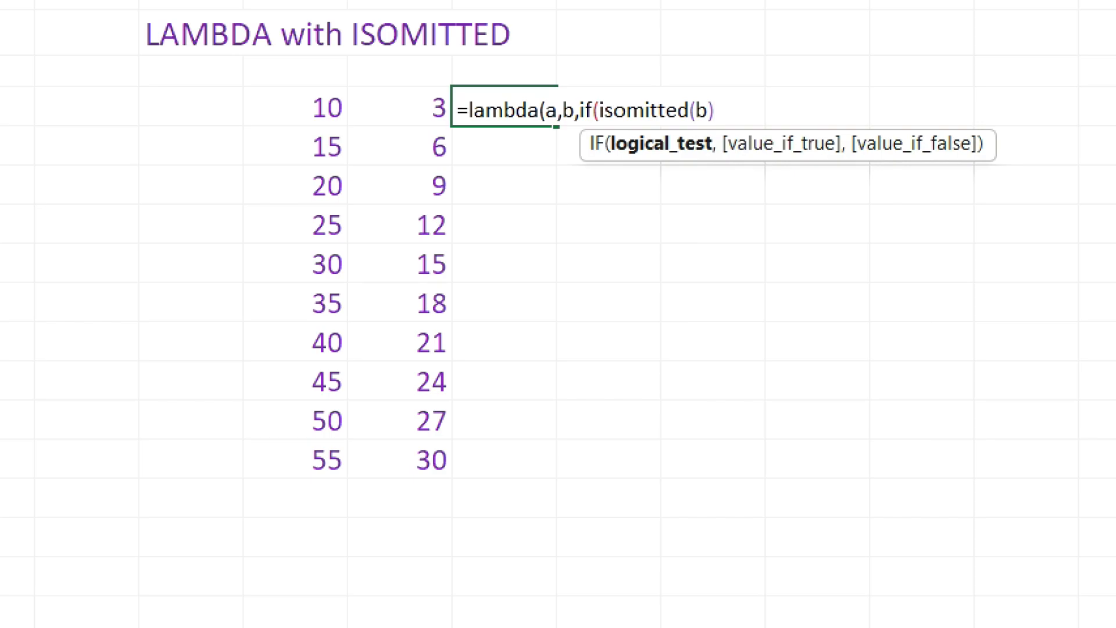
{"action": "type", "text": ","}
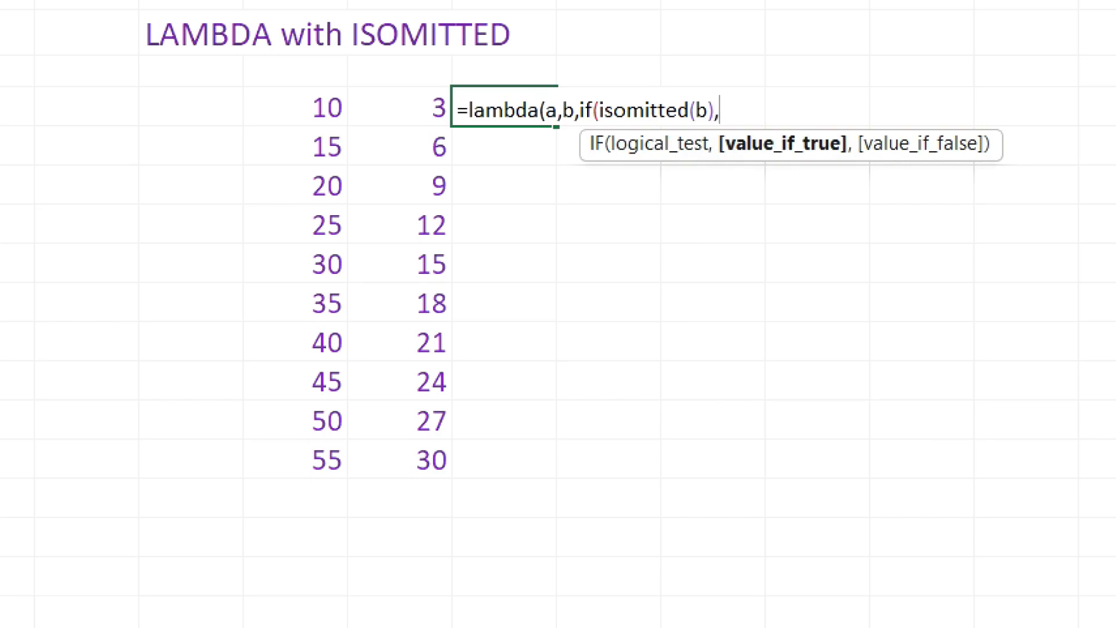
{"action": "type", "text": "\"missing argument"}
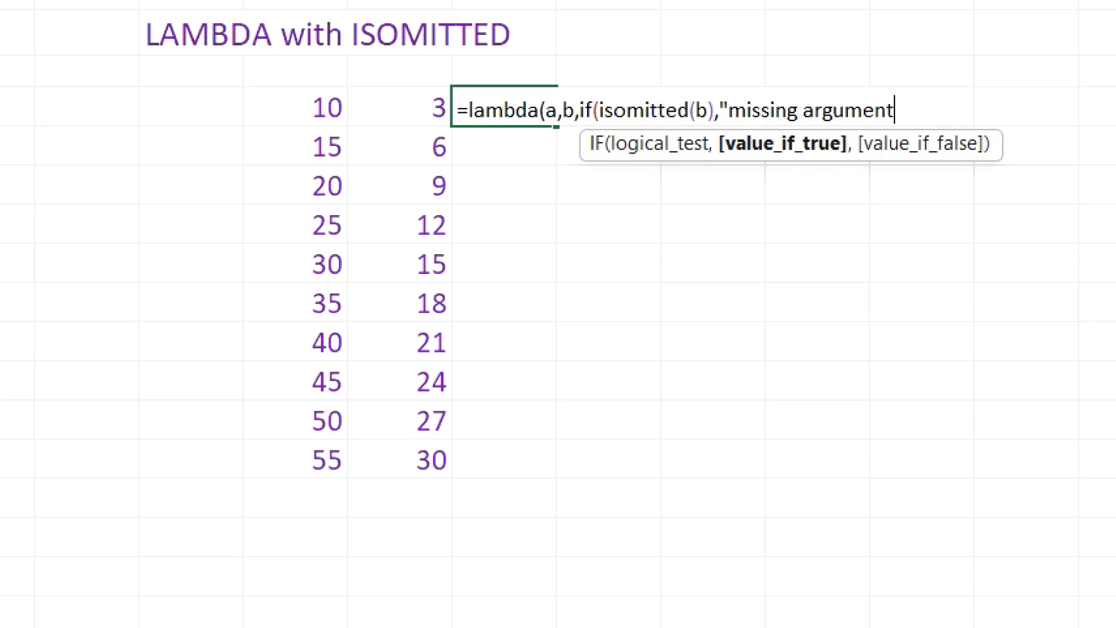
{"action": "type", "text": "\","}
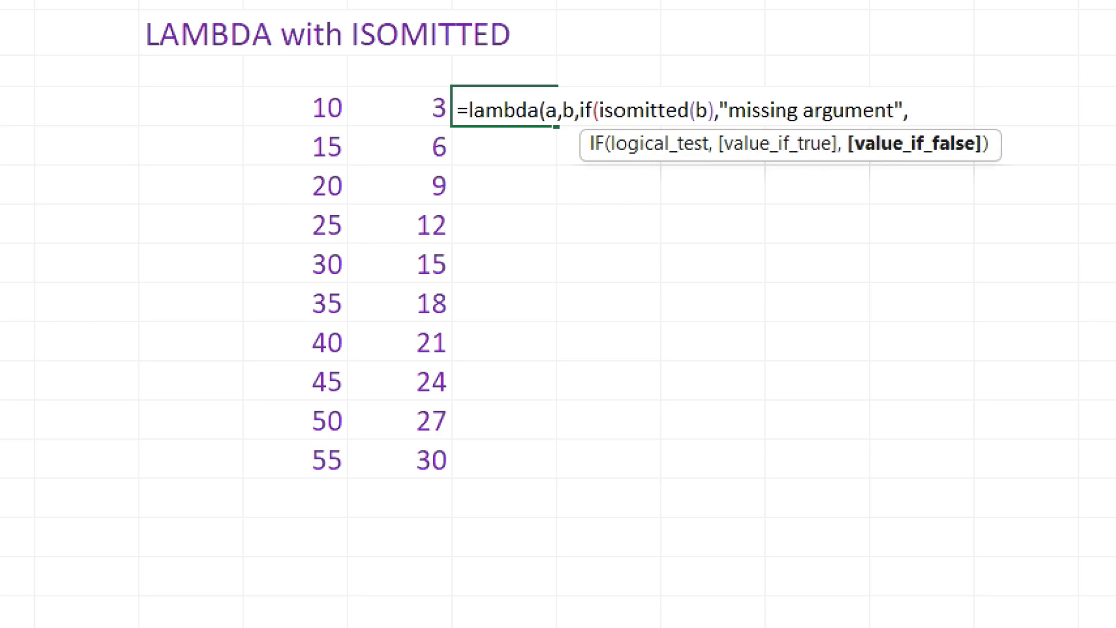
{"action": "type", "text": "a*b"}
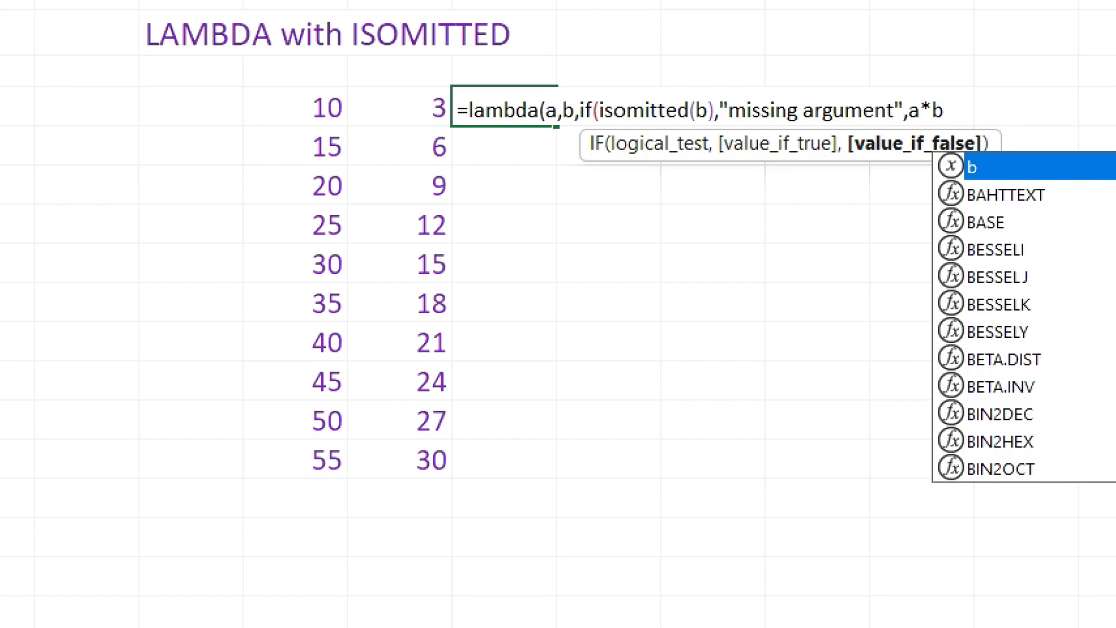
{"action": "type", "text": ")"}
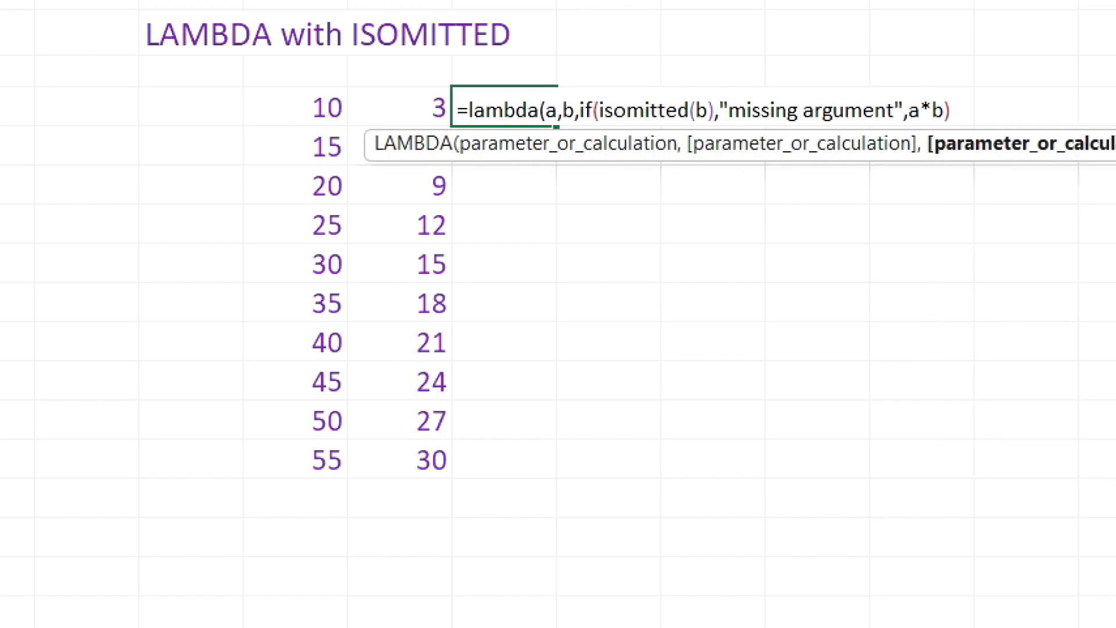
{"action": "type", "text": ")"}
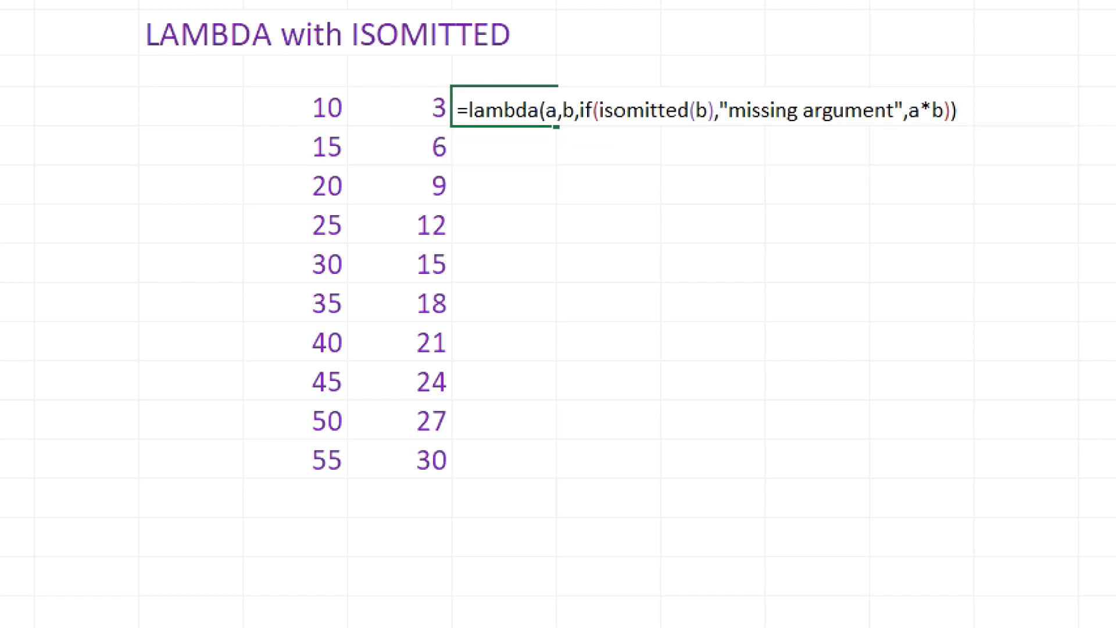
{"action": "type", "text": ")"}
{"action": "key", "text": "Return"}
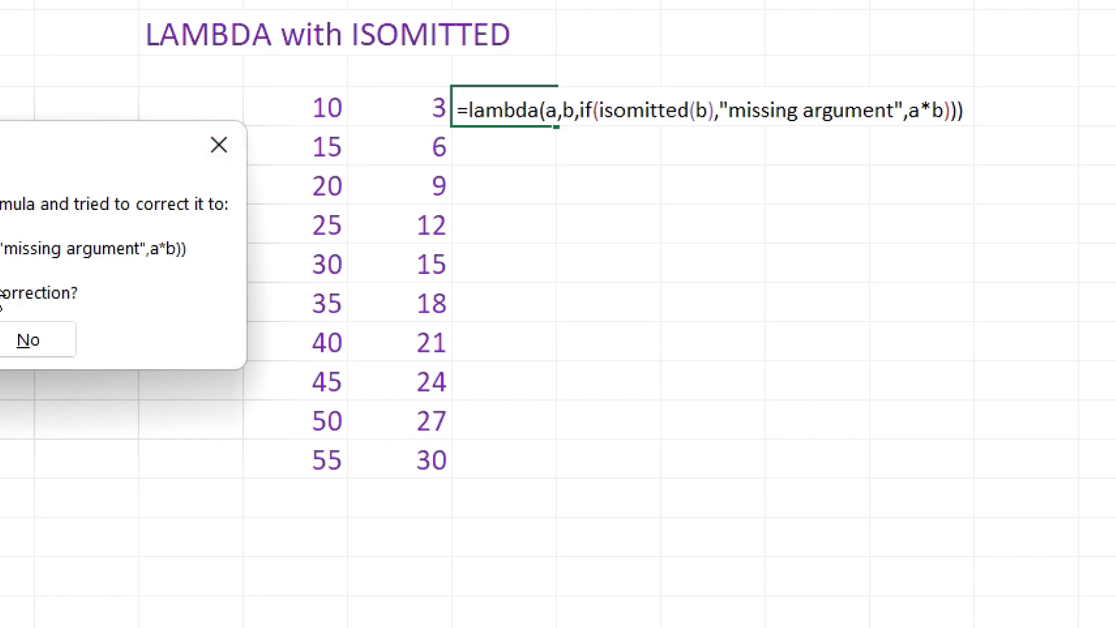
{"action": "key", "text": "Return"}
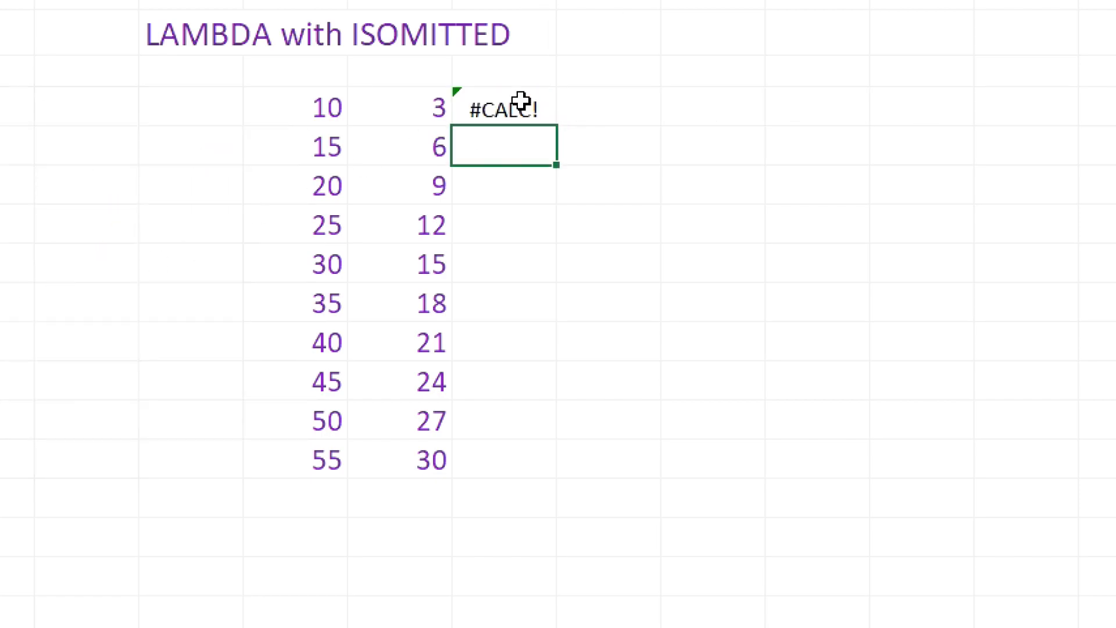
Open the LAMBDA formula in cell R8 for editing.
{"action": "left_click", "coordinate": [521, 102]}
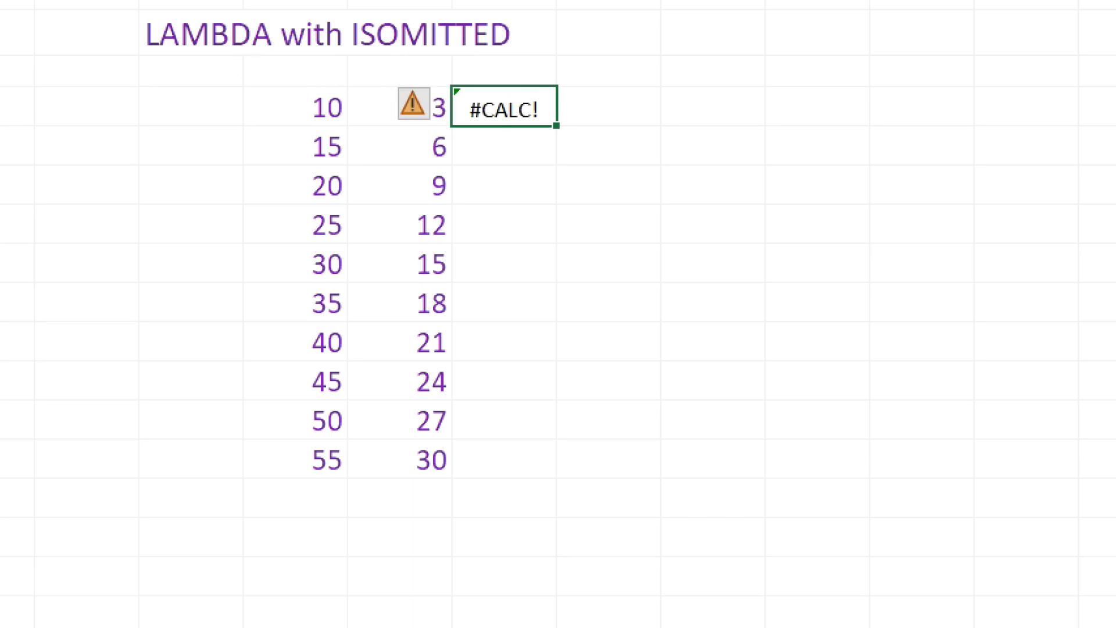
{"action": "key", "text": "F2"}
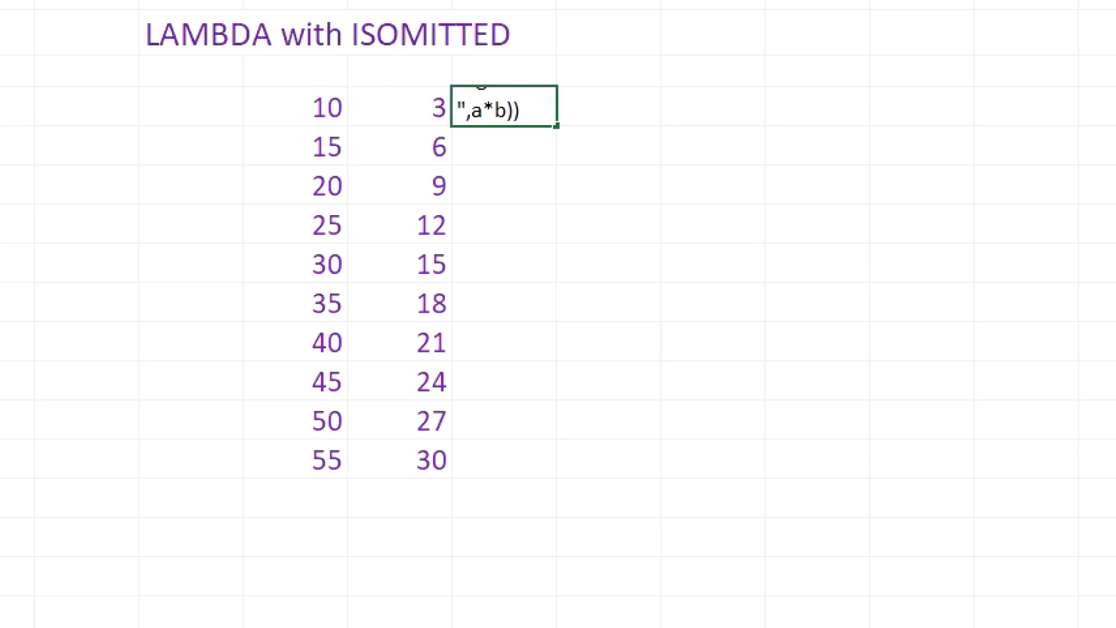